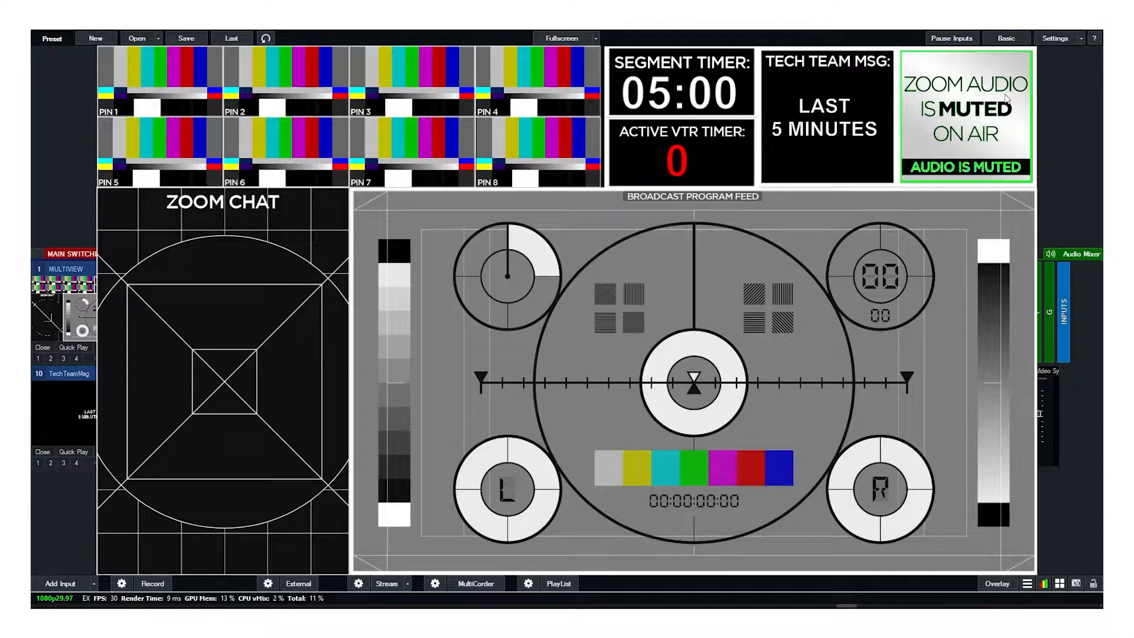
- View the MULTIVIEW input enlarged and put it in the preview
left_click(1006, 128)
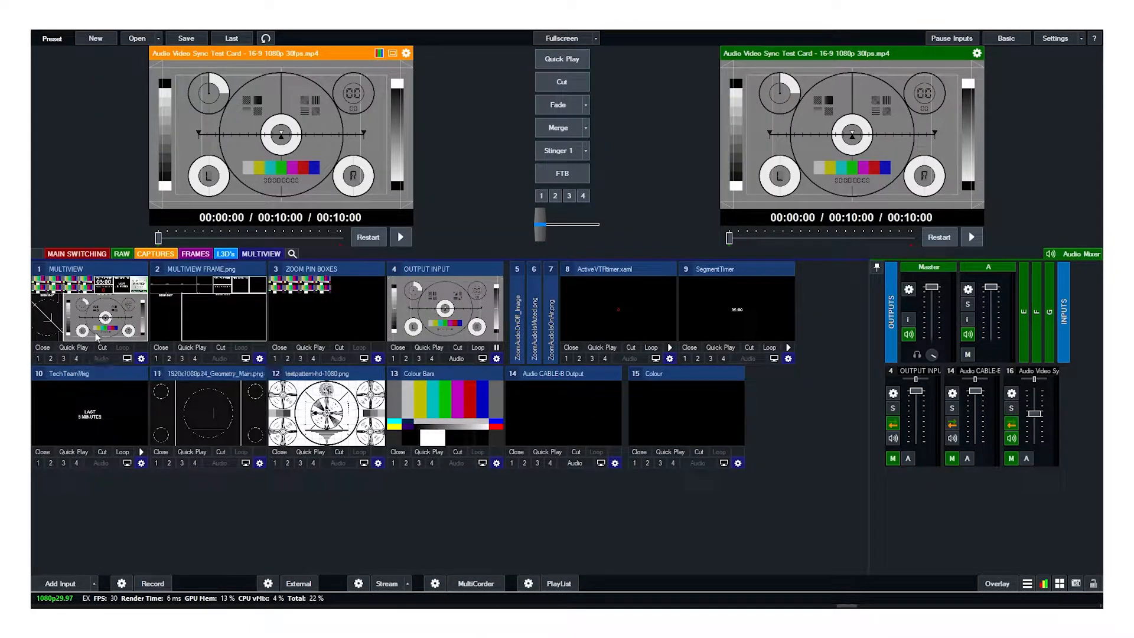
left_click(127, 359)
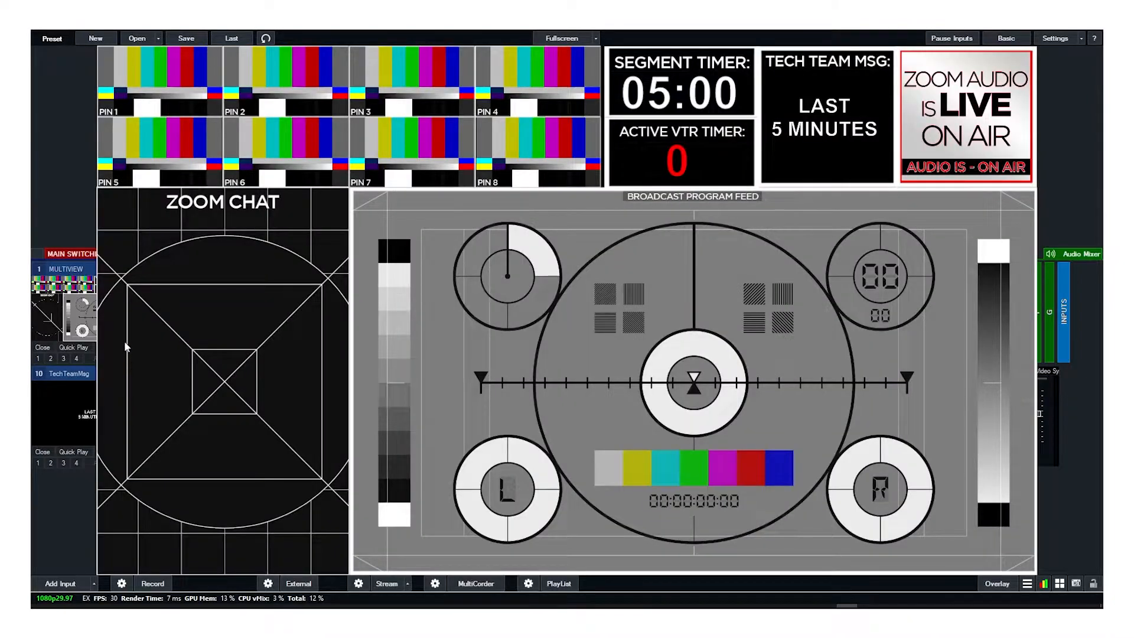
left_click(124, 342)
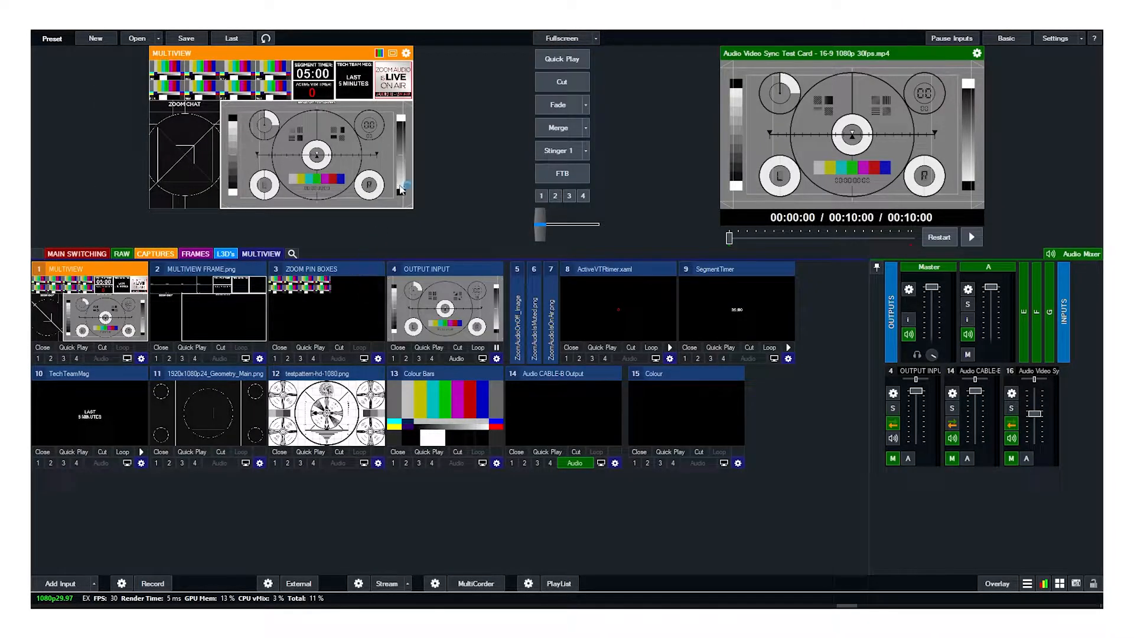
- Toggle the Zoom audio mute and preview the ZoomAudioIsMuted.png and ZoomAudioOnOff_Image inputs
key("m")
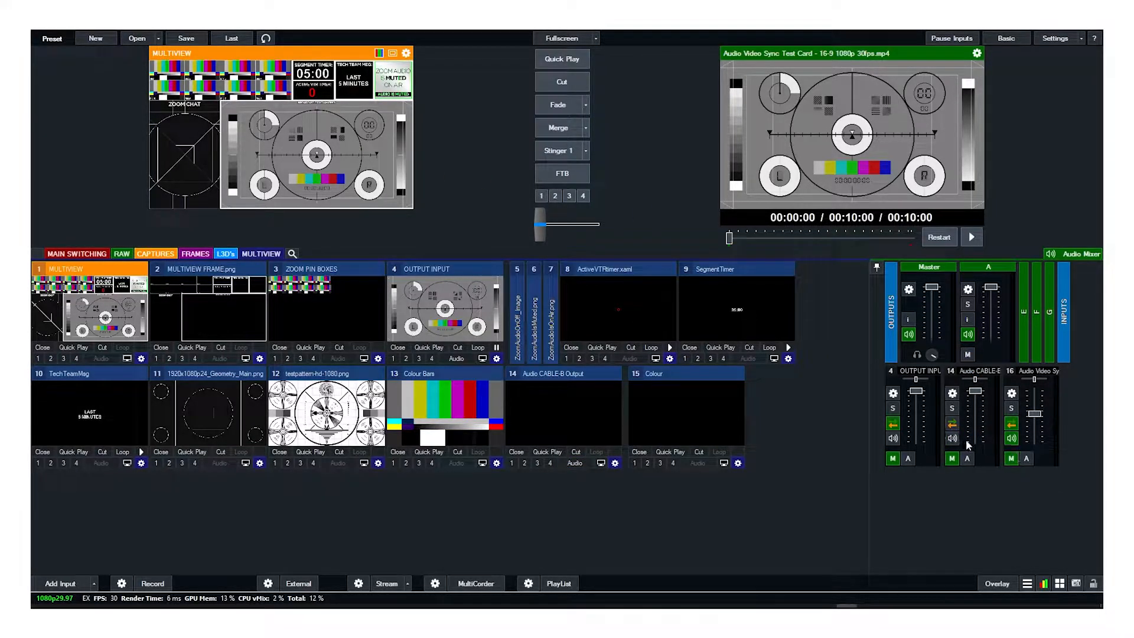
key("m")
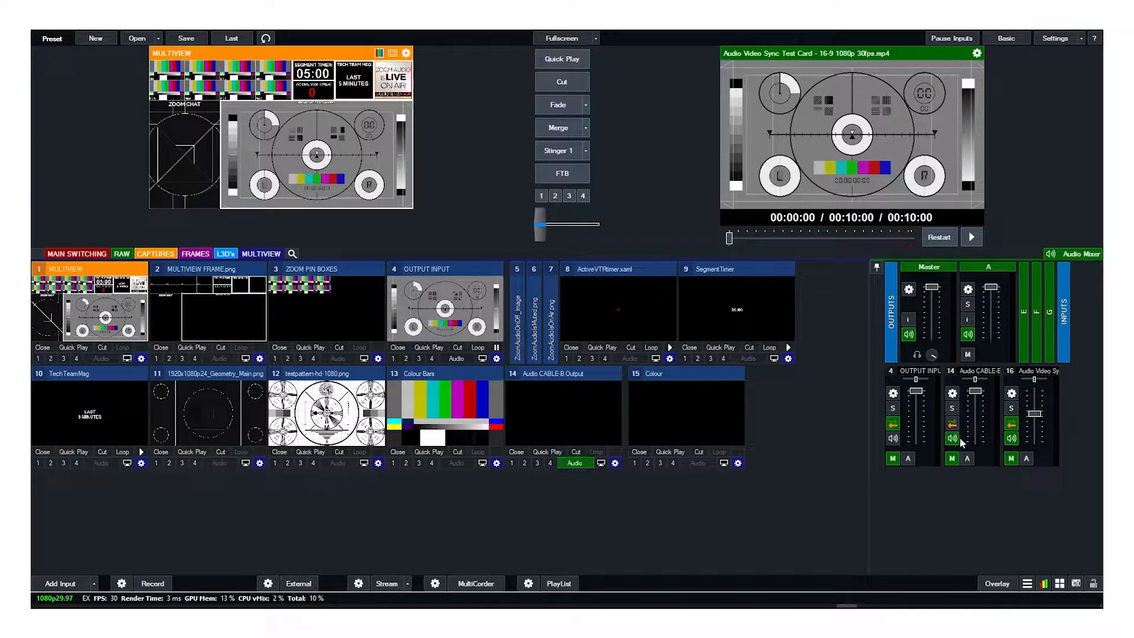
left_click(533, 312)
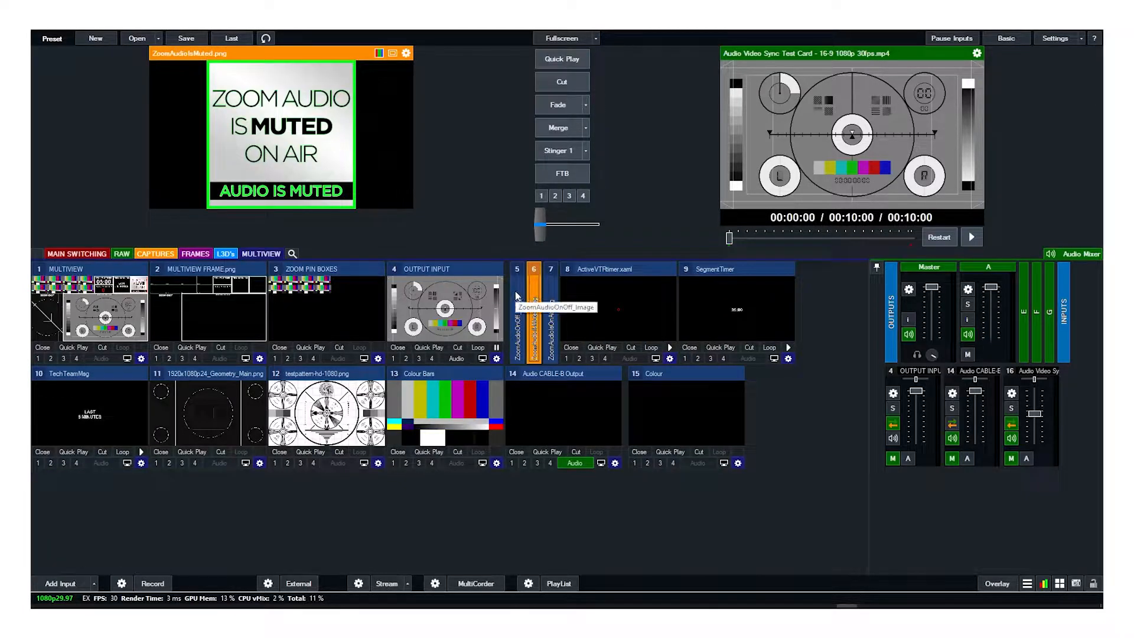
left_click(520, 288)
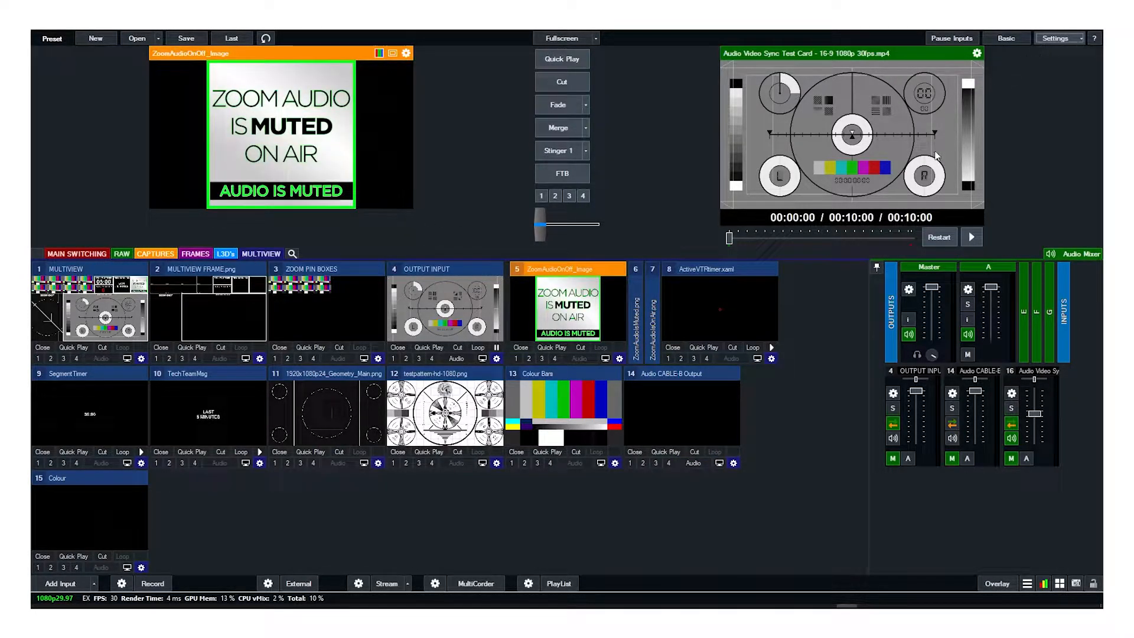
- Examine the script list in the Scripting settings and close the settings
left_click(1044, 42)
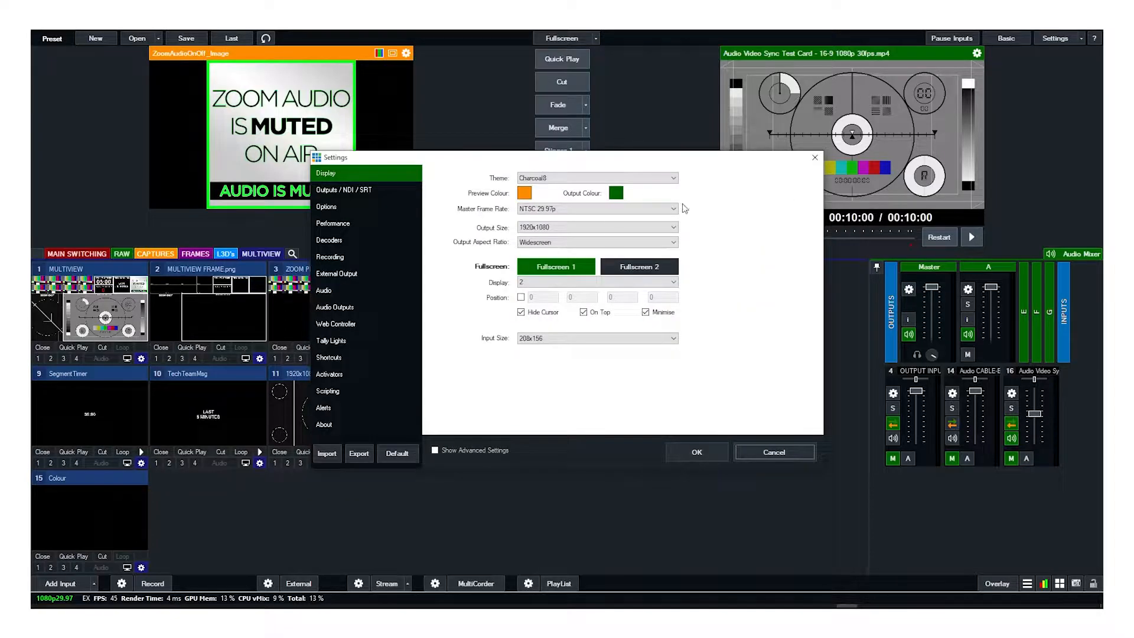
left_click(345, 391)
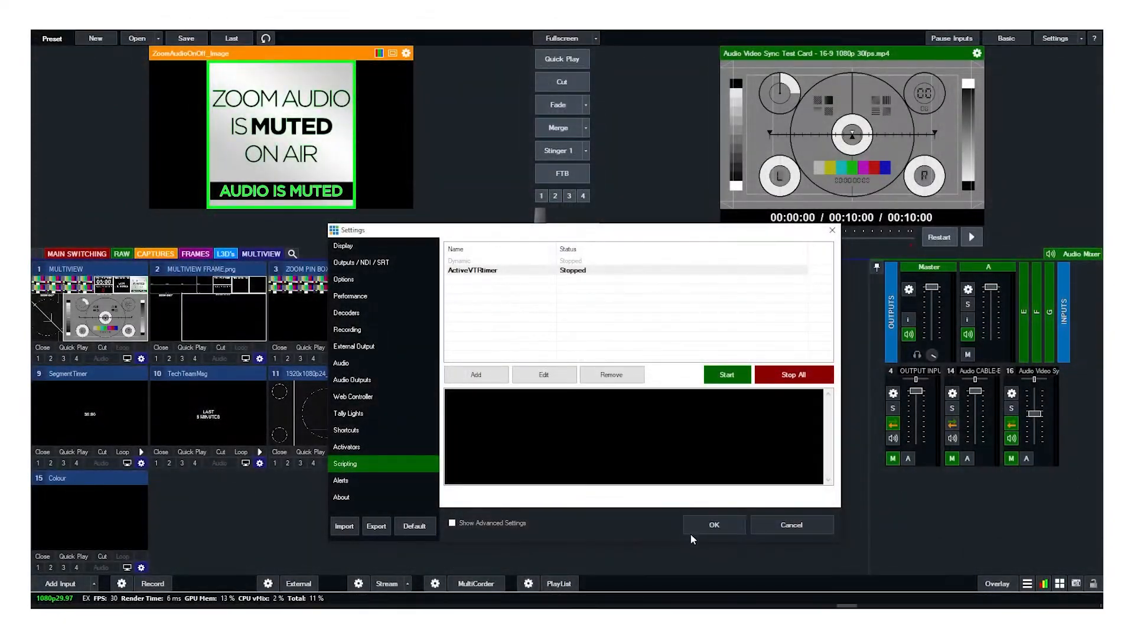
left_click(703, 525)
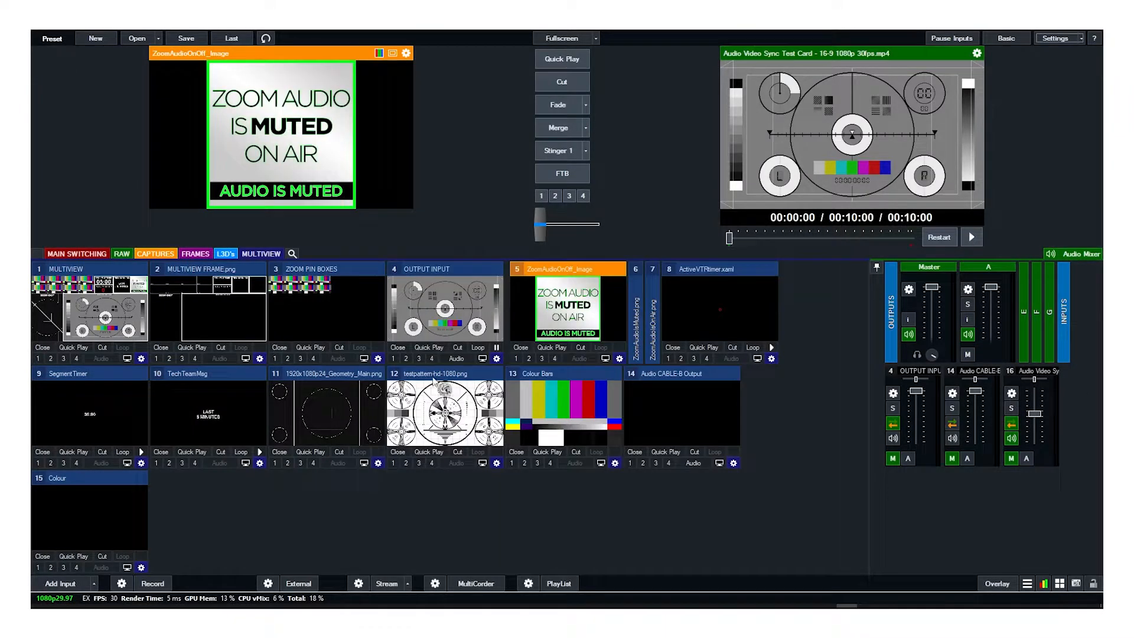
- Start the ActiveVTRtimer script from the Scripting settings
left_click(446, 306)
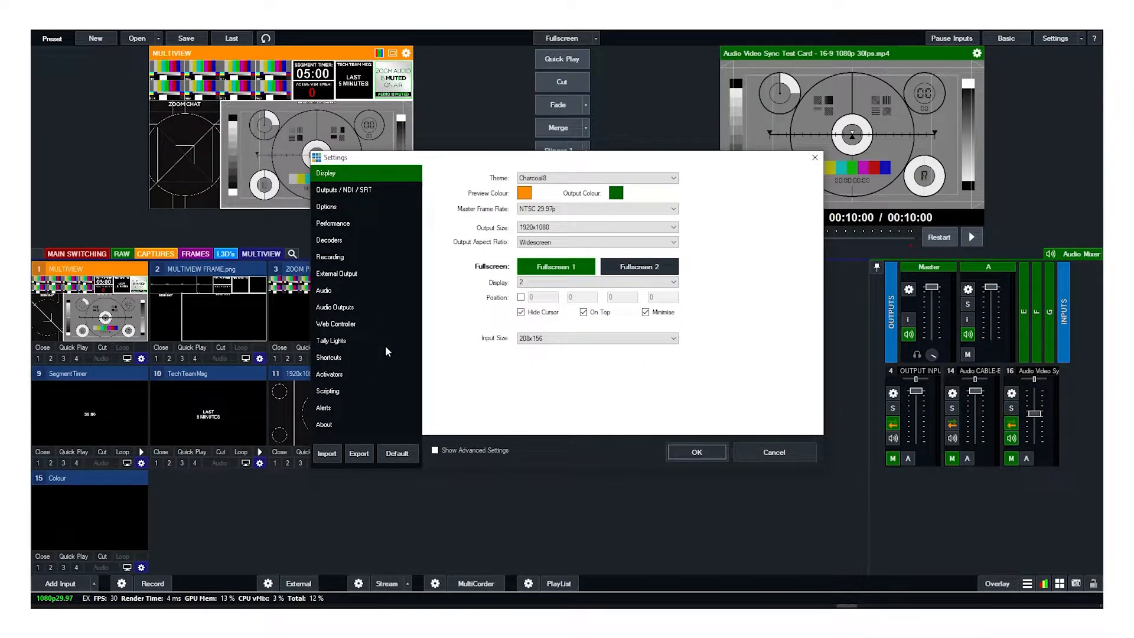
left_click(366, 373)
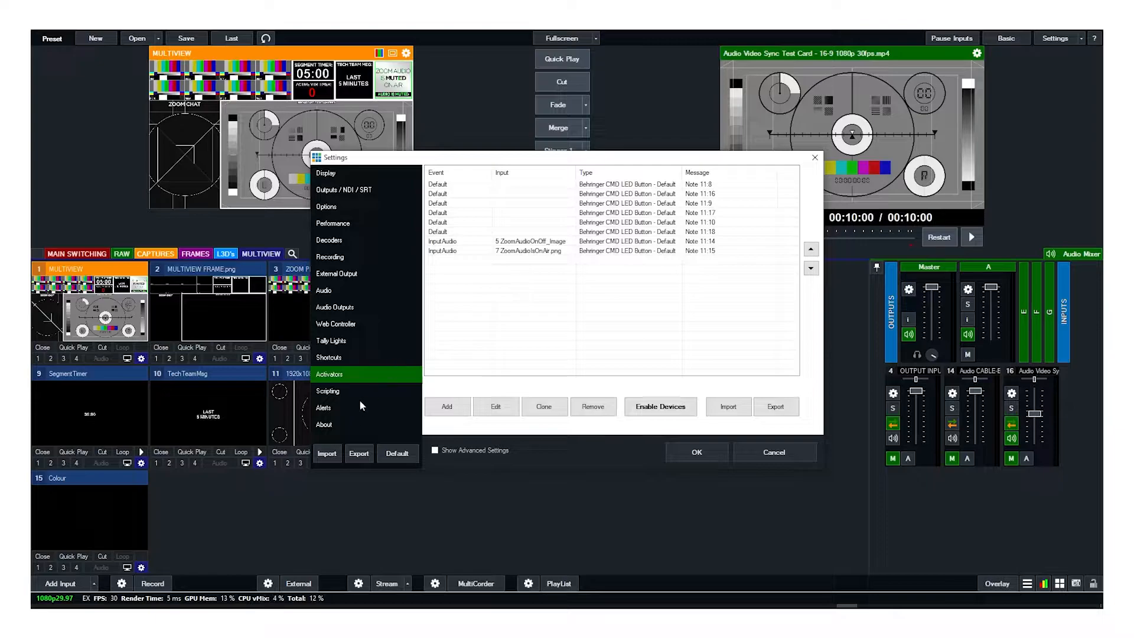
left_click(353, 391)
left_click(571, 199)
left_click(710, 302)
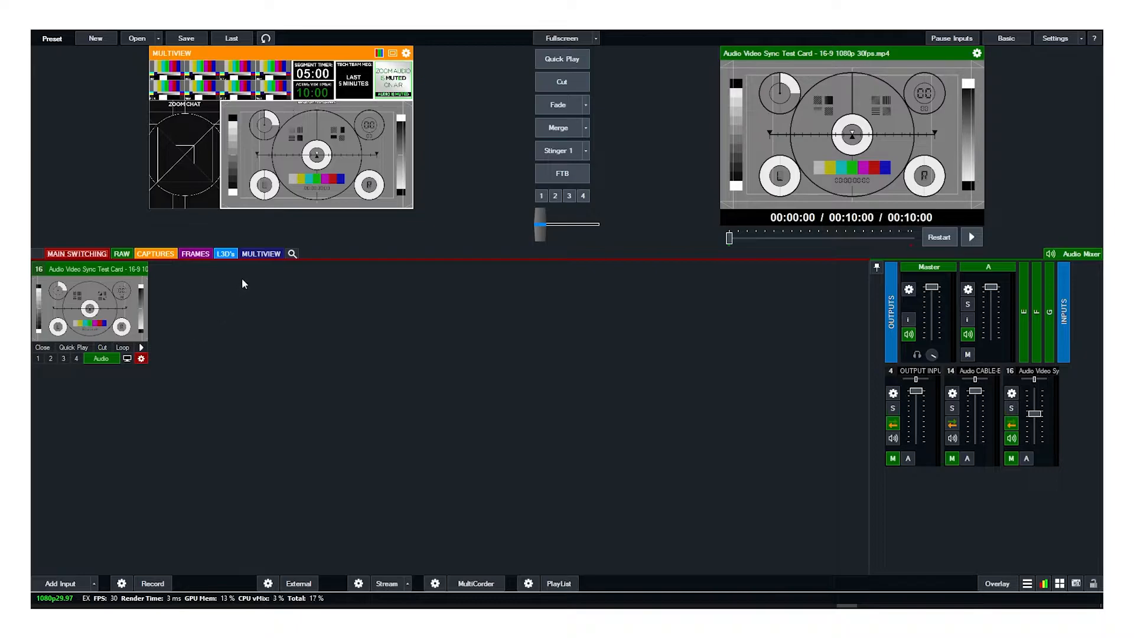
- Check the active VTR timer in the enlarged MULTIVIEW and play the Audio Video Sync Test Card on the output
left_click(257, 254)
left_click(126, 359)
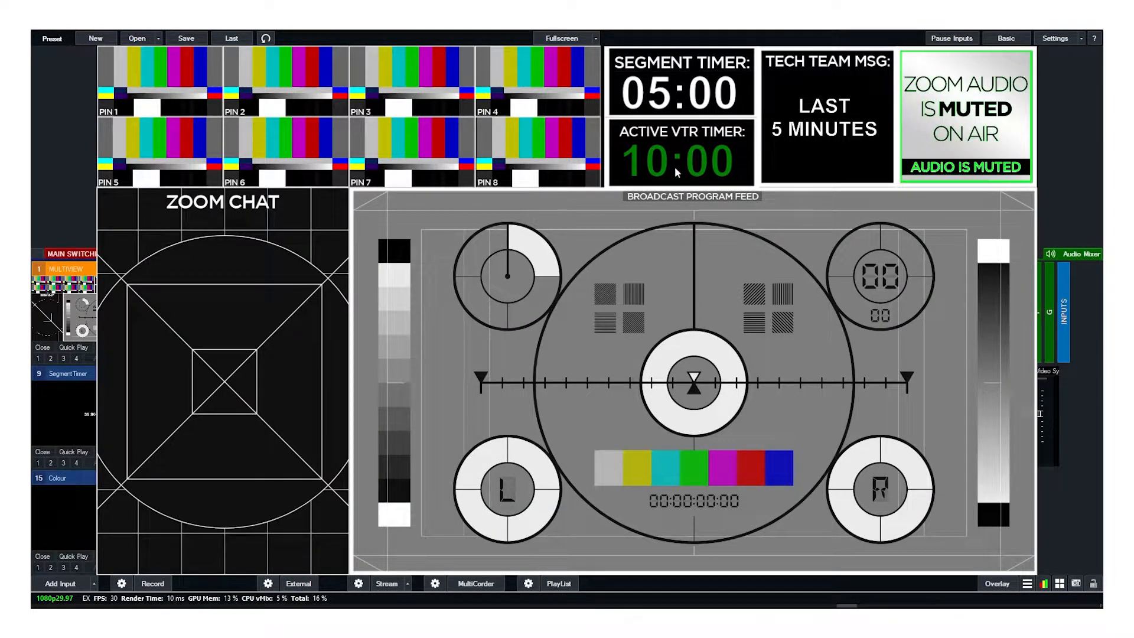
left_click(880, 153)
left_click(967, 236)
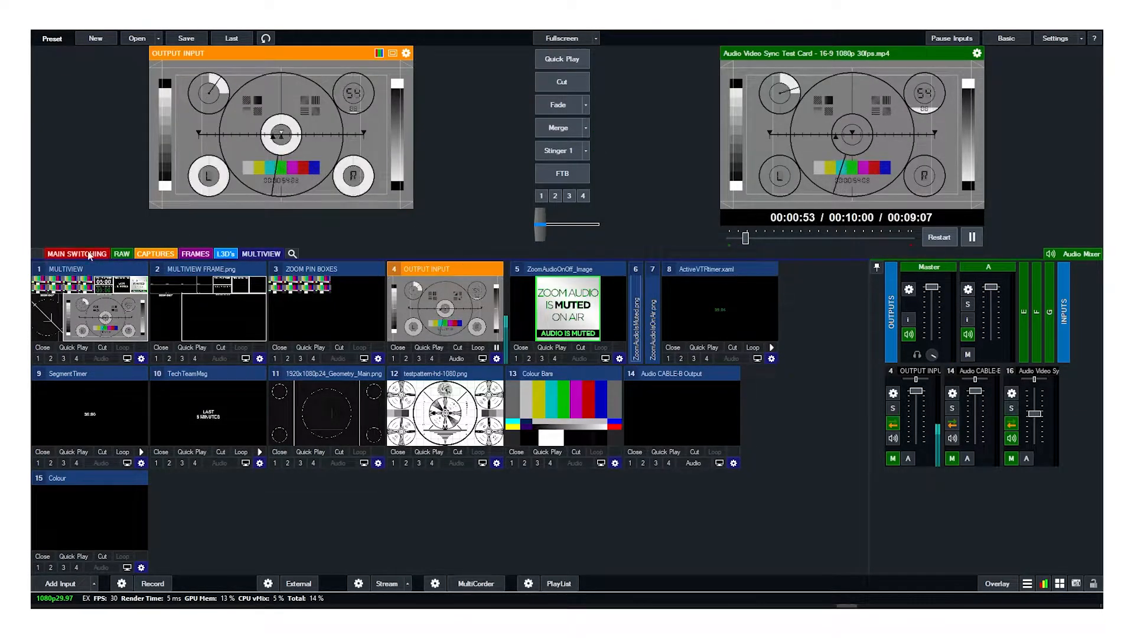
- Preview the MULTIVIEW in an enlarged monitor area and scrub the output video towards its end to check the VTR timer
left_click(90, 270)
left_click_drag(334, 259, 339, 364)
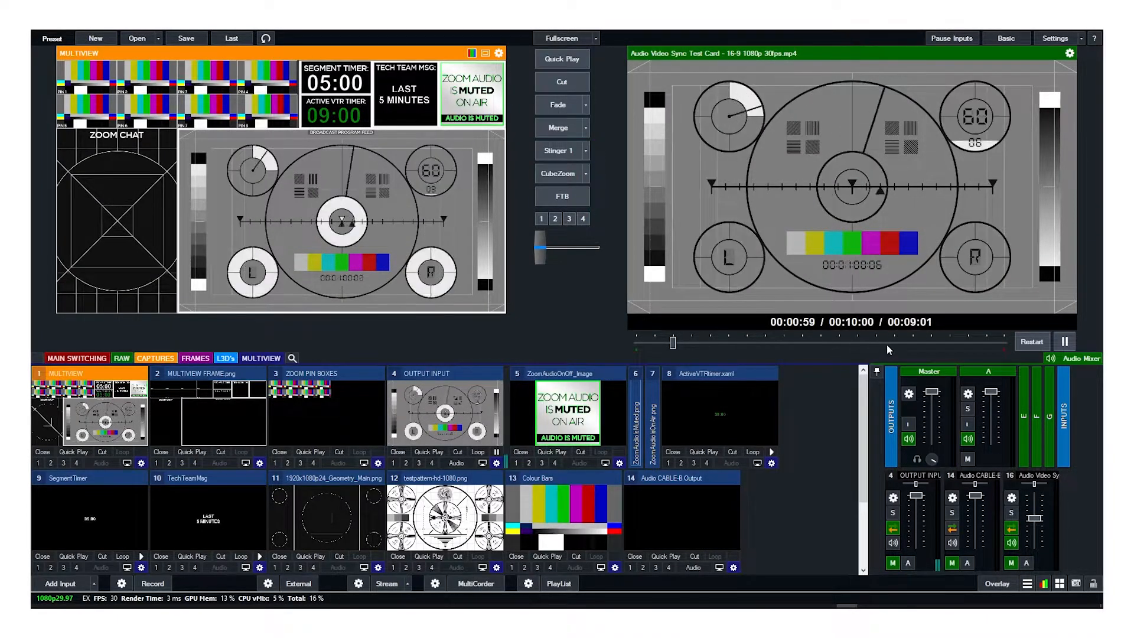
left_click(918, 343)
left_click_drag(917, 343, 975, 342)
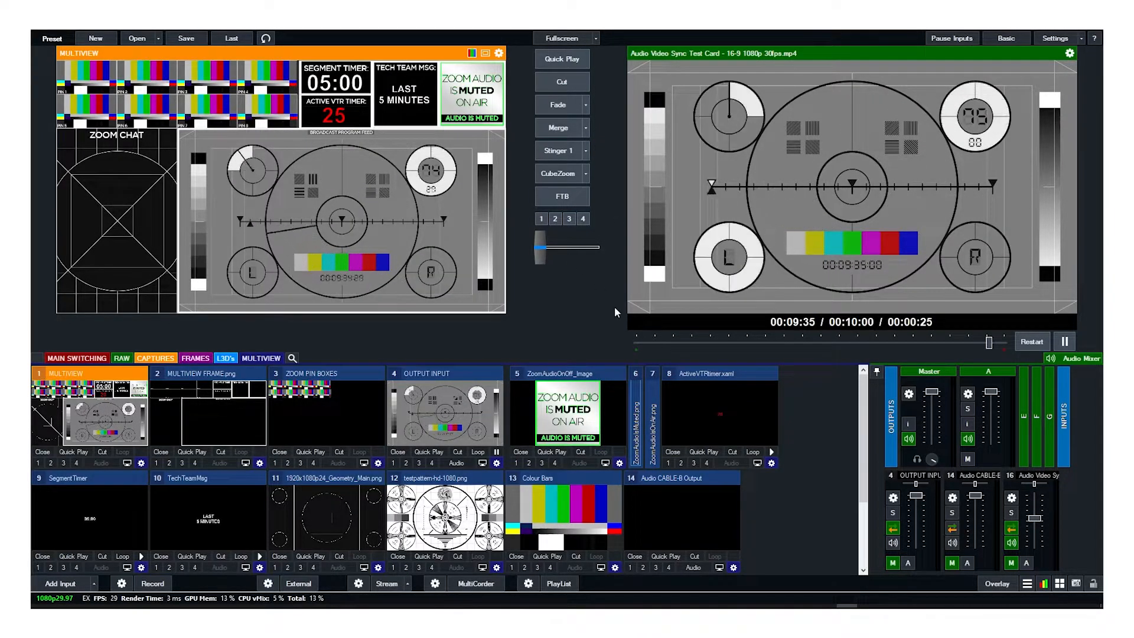
left_click(999, 345)
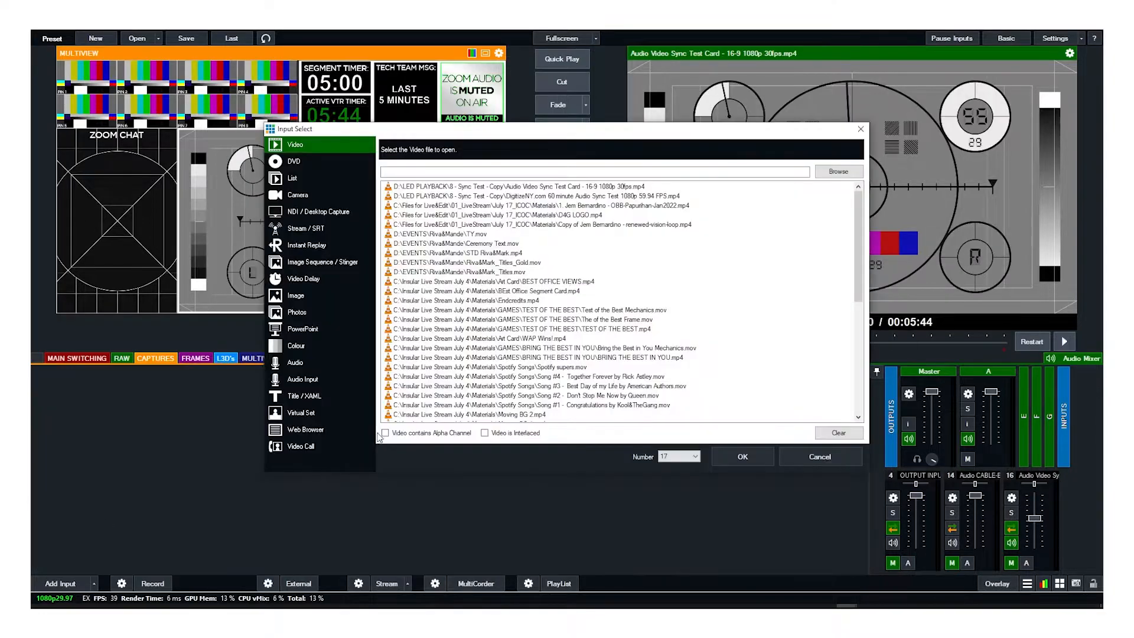
- Add a TextHD.xaml title from the Text category as a new input
left_click(326, 395)
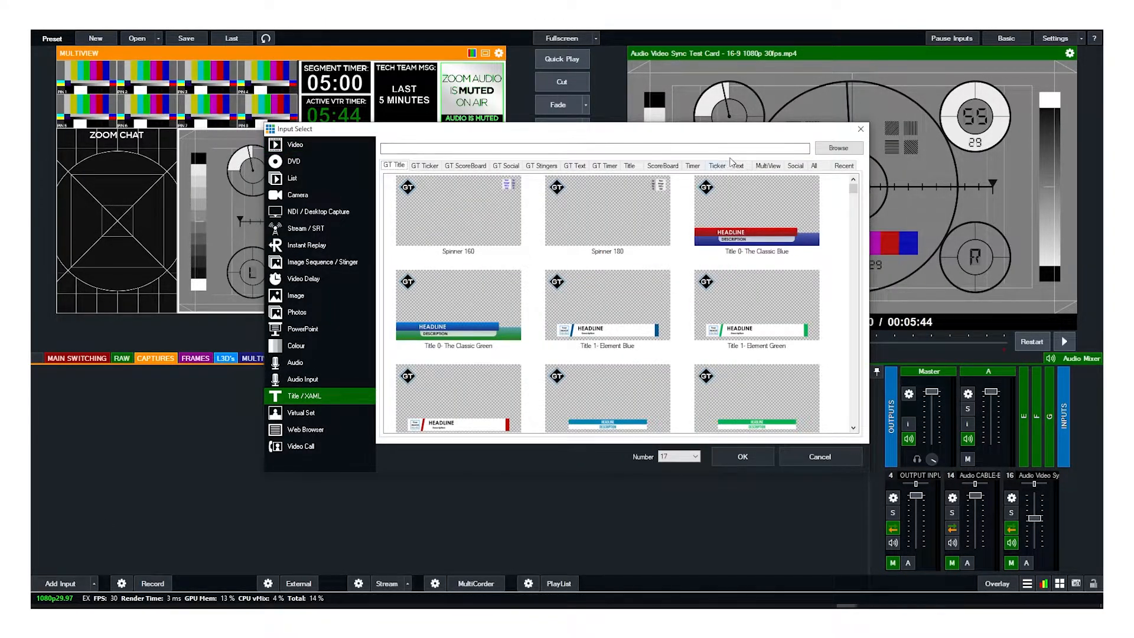
left_click(738, 165)
double_click(492, 225)
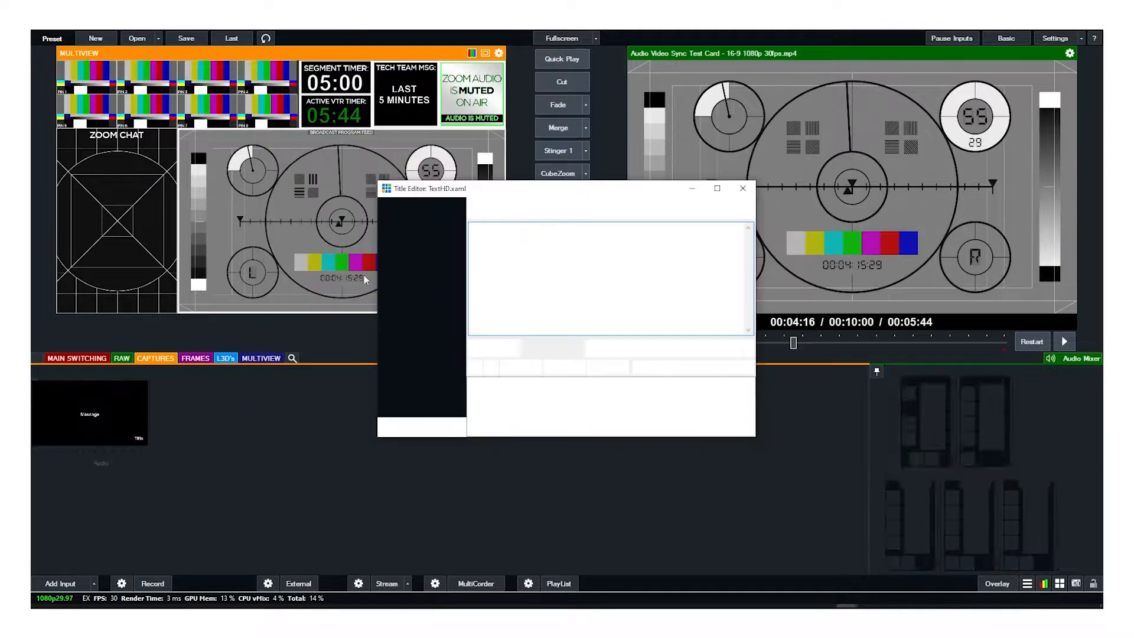
- Clear the Title field's text in the TextHD.xaml title, keep the Message field, and close the title editor
left_click(393, 224)
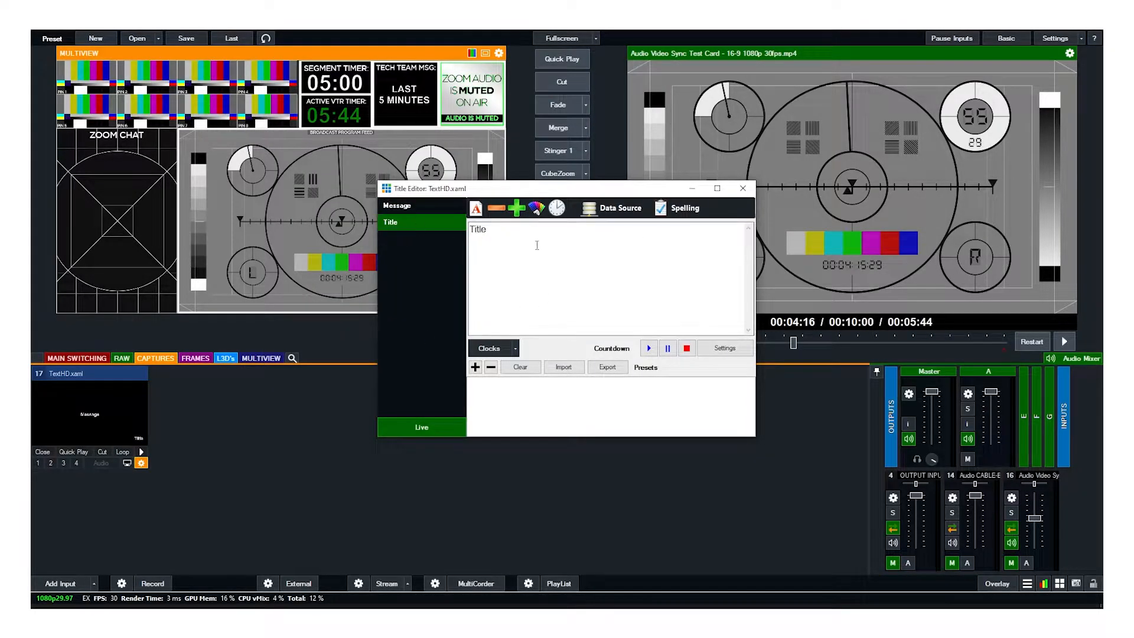
left_click(537, 245)
left_click(415, 206)
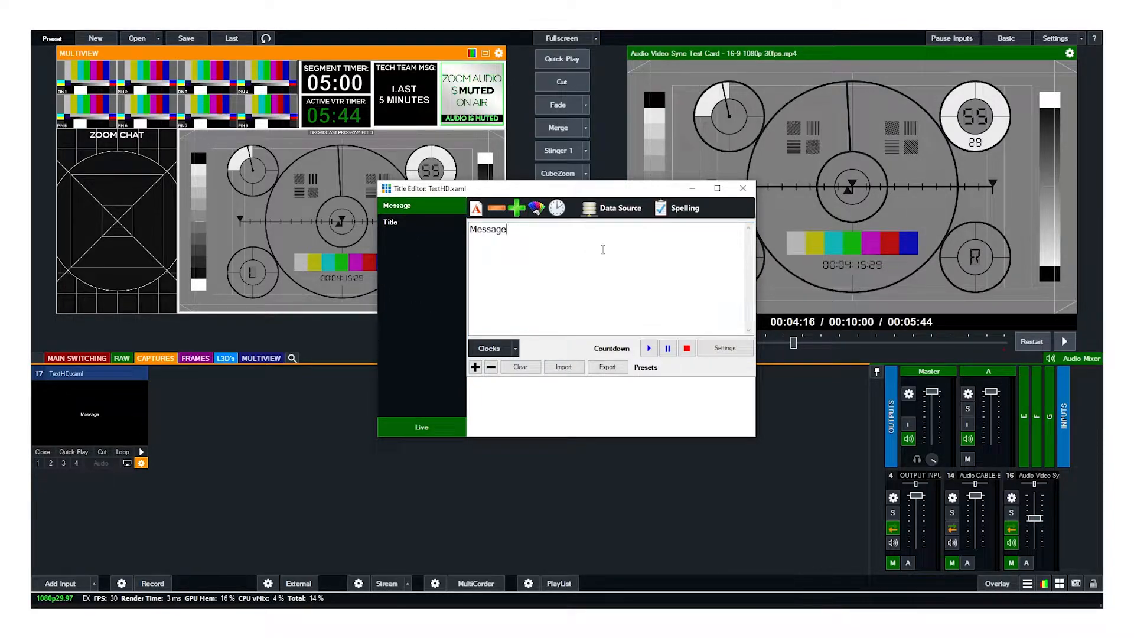
left_click(745, 189)
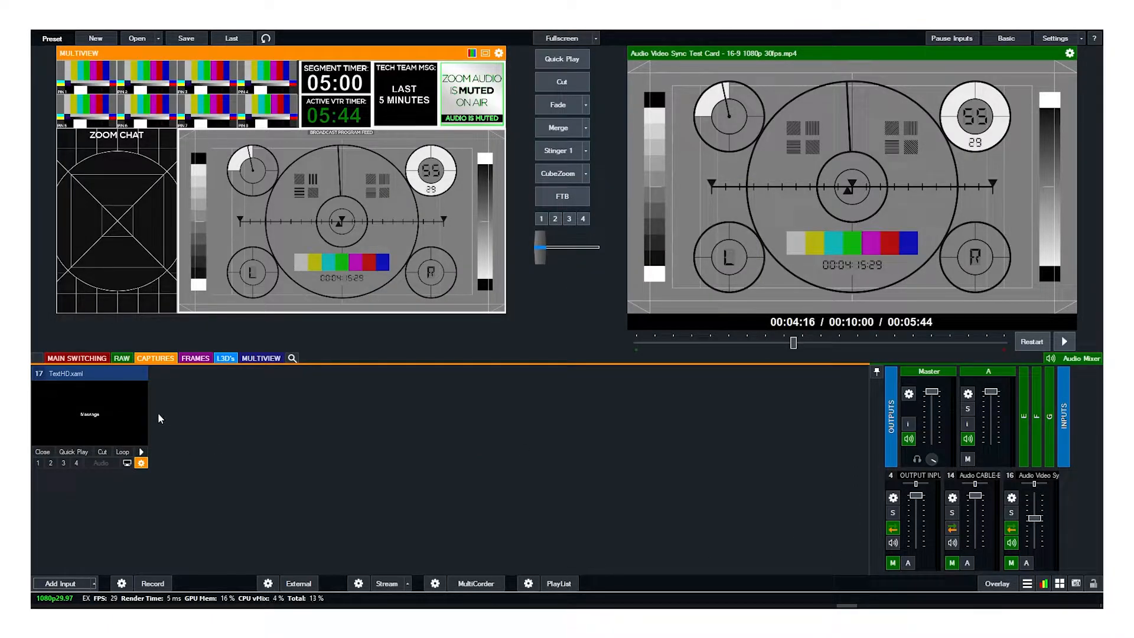
- Preview the new title input and rename it playbacktimer.xaml in its general settings
left_click(124, 408)
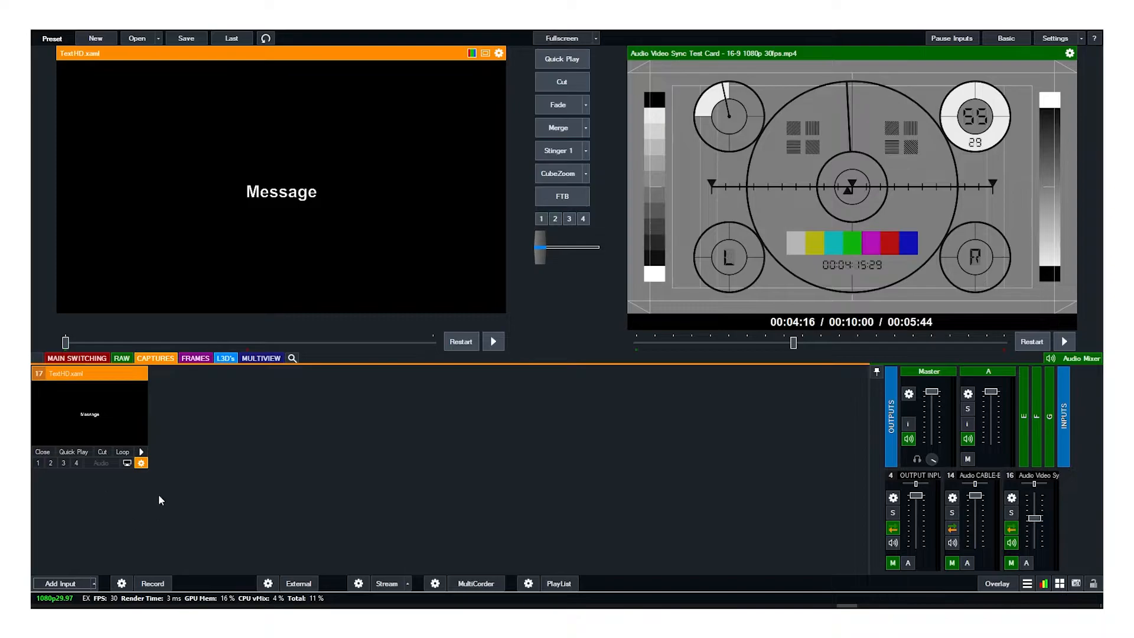
left_click(141, 462)
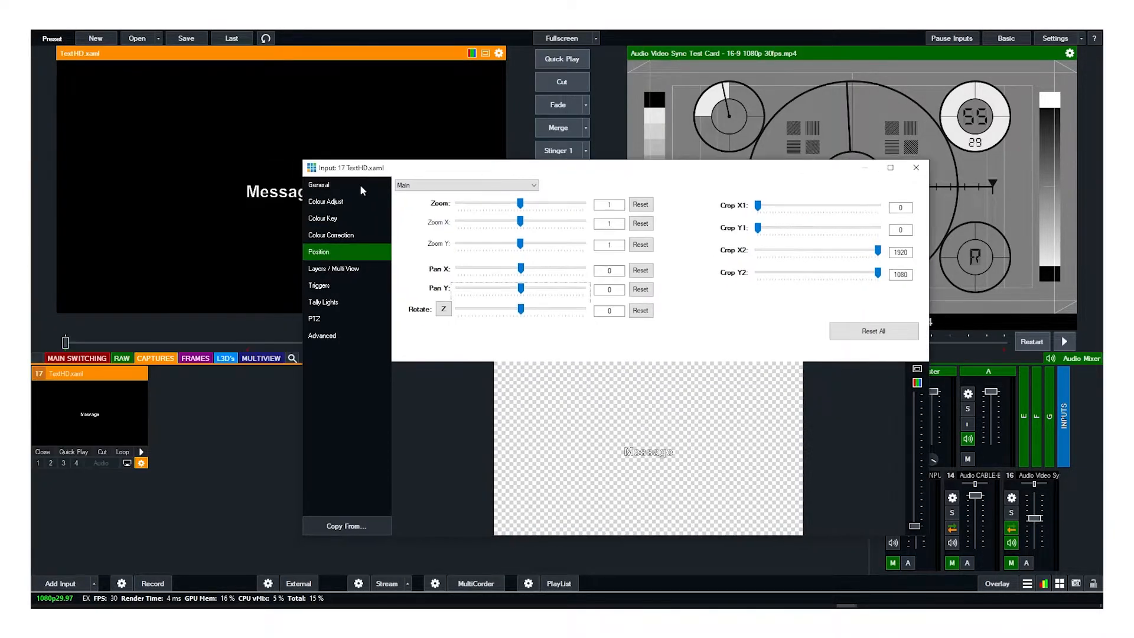
left_click(335, 188)
type("ActiveVTR")
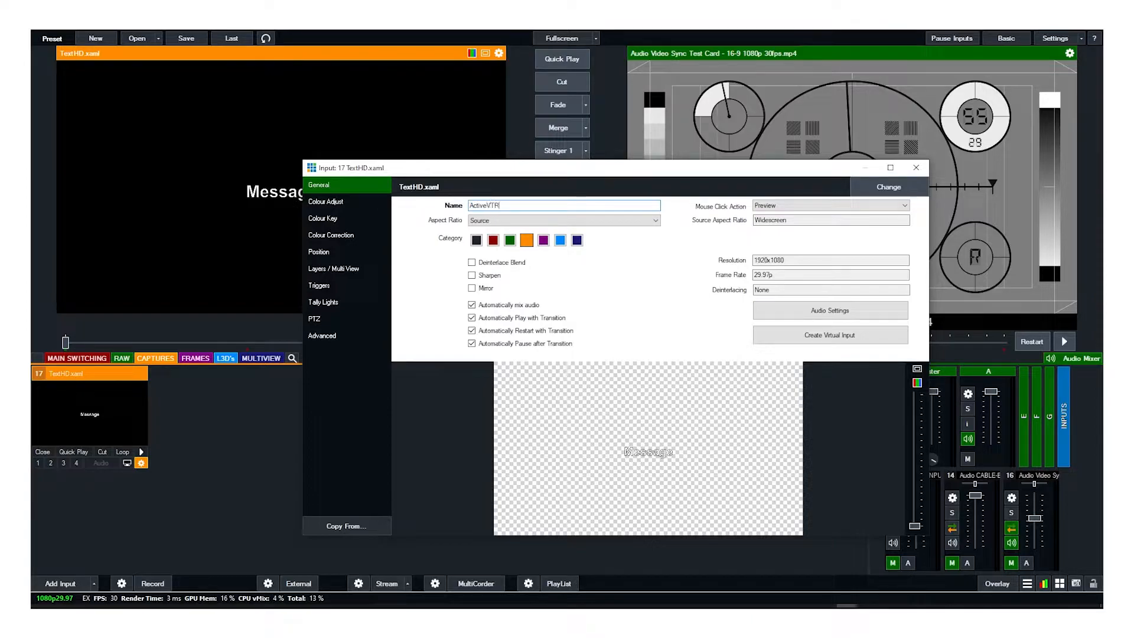
key("ctrl+a")
key("BackSpace")
type("playbacktimer.xaml")
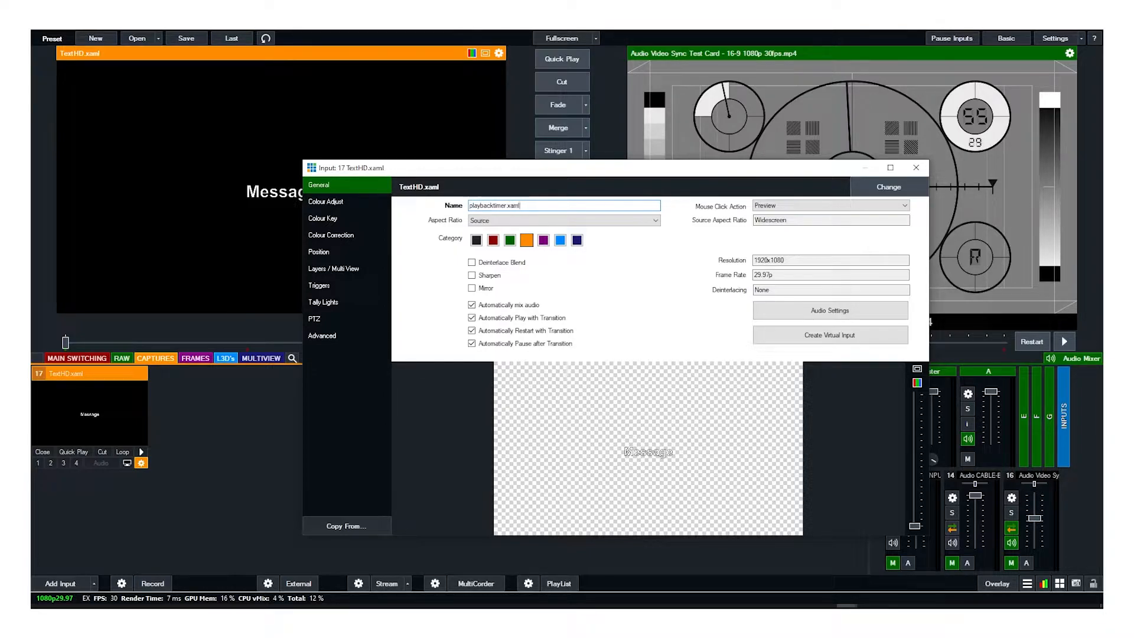
left_click(919, 171)
- Switch to Notepad and review the timer script down to its Timingleft conditions and SetText and SetTextColour calls
left_click(702, 607)
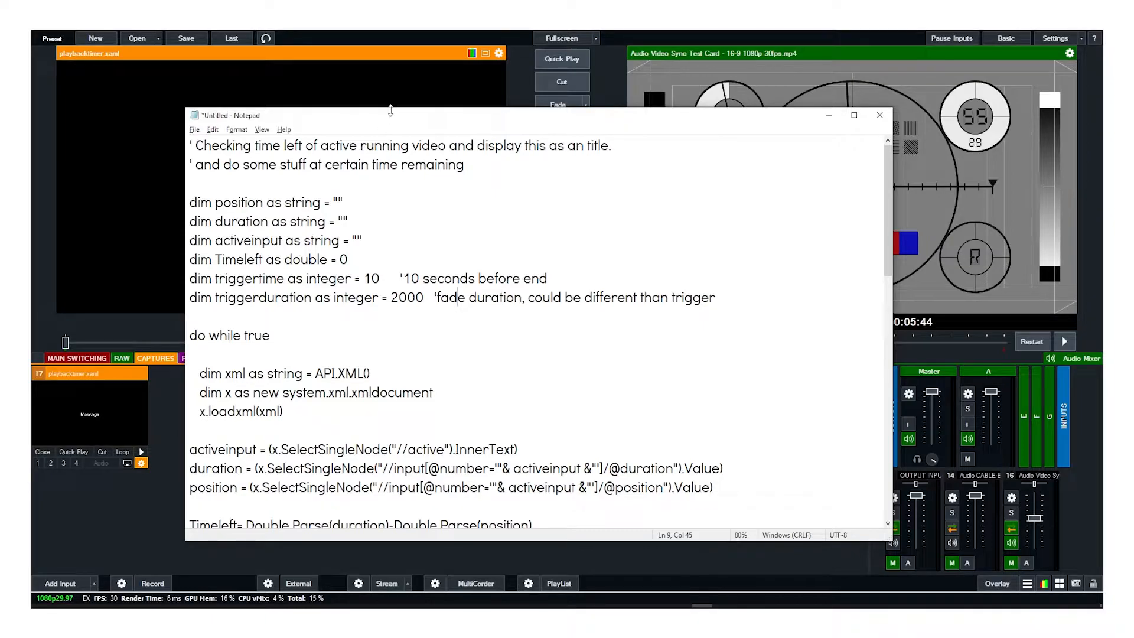
left_click_drag(387, 117, 387, 85)
scroll(384, 266, "down", 3)
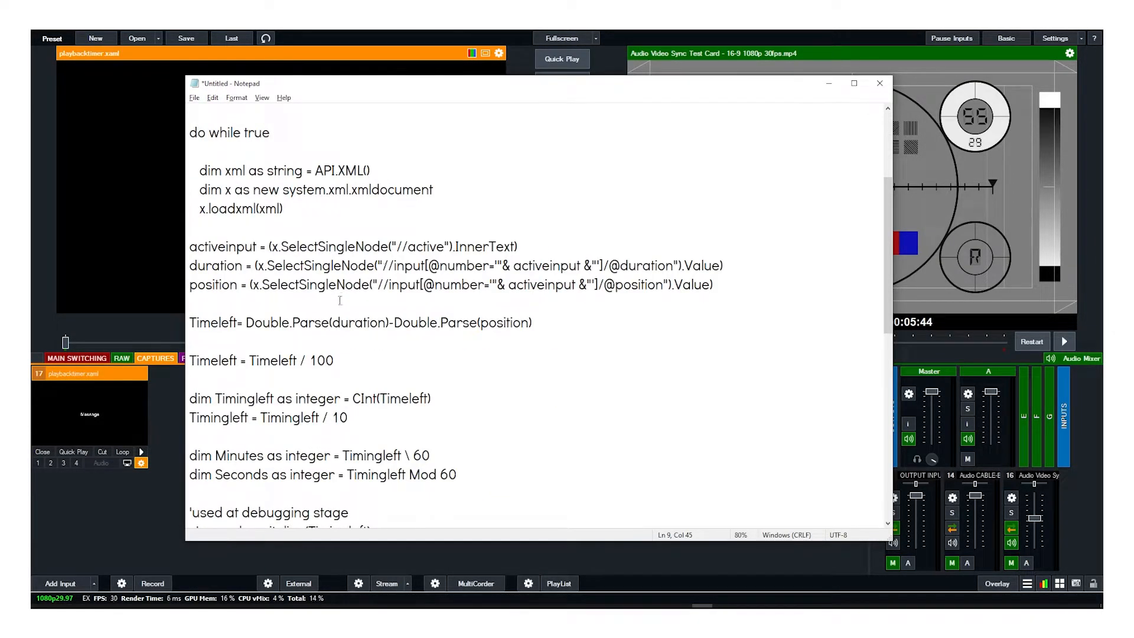
scroll(289, 356, "down", 8)
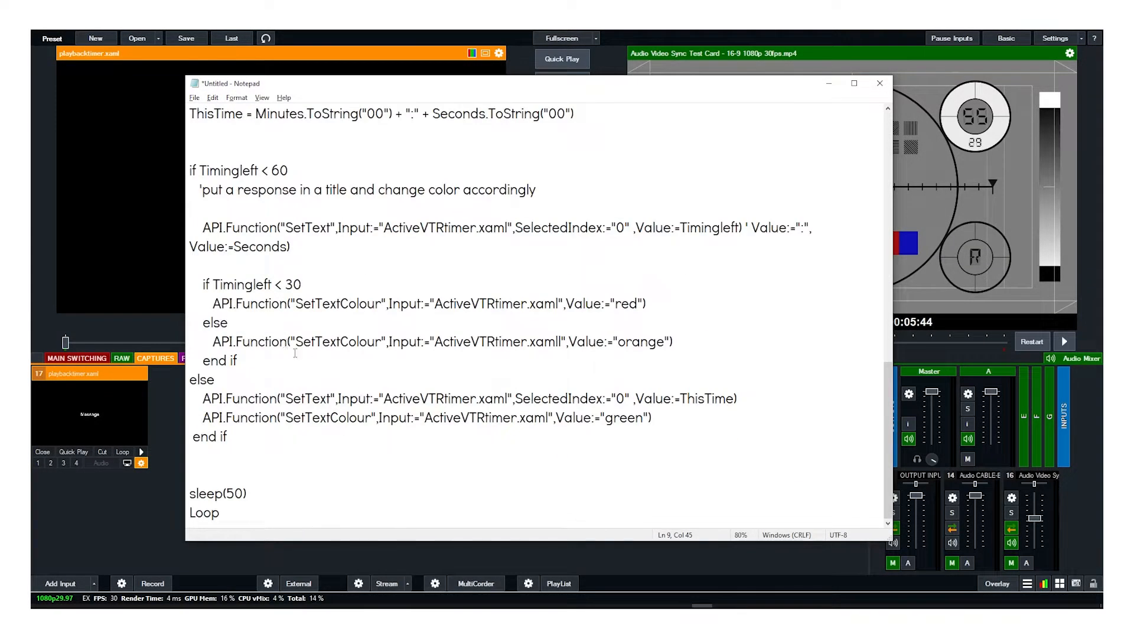
left_click(377, 368)
scroll(353, 190, "down", 3)
scroll(359, 236, "up", 3)
scroll(371, 332, "down", 5)
left_click_drag(189, 171, 197, 176)
- Replace ActiveVTRtimer with playbacktimer in the input name of the script's first SetText call
left_click_drag(386, 228, 509, 229)
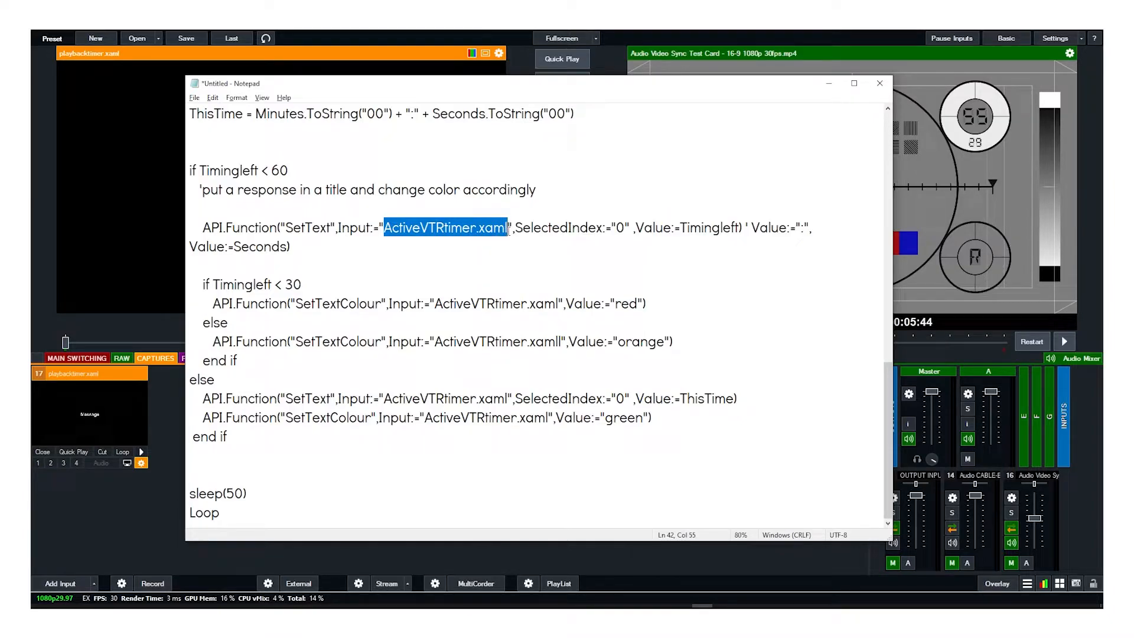
left_click(507, 230)
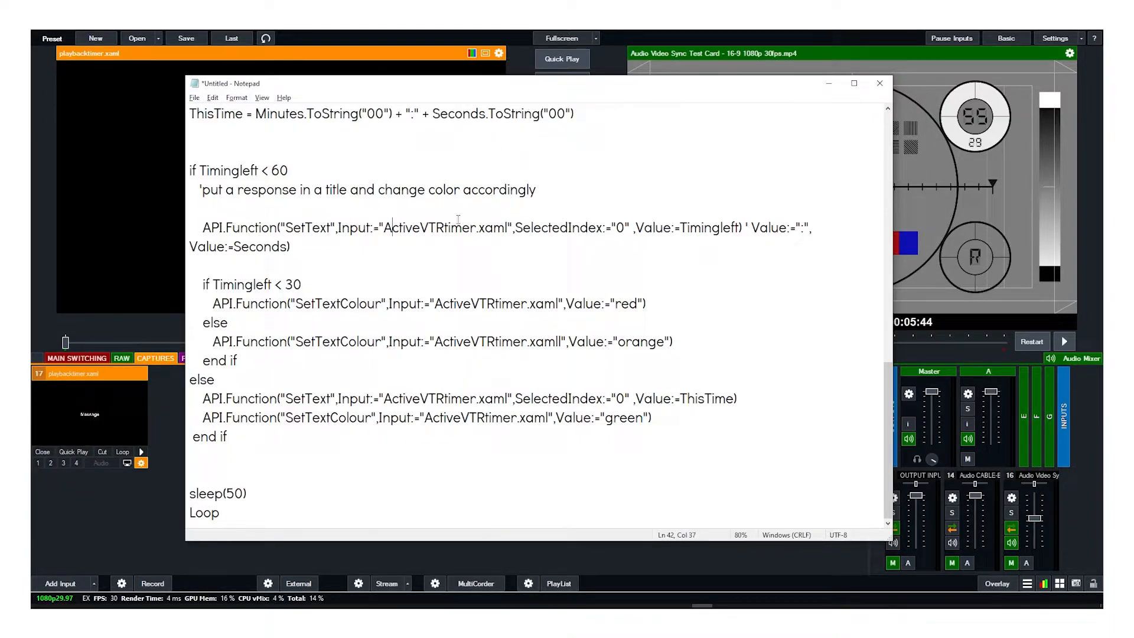
left_click_drag(385, 229, 478, 232)
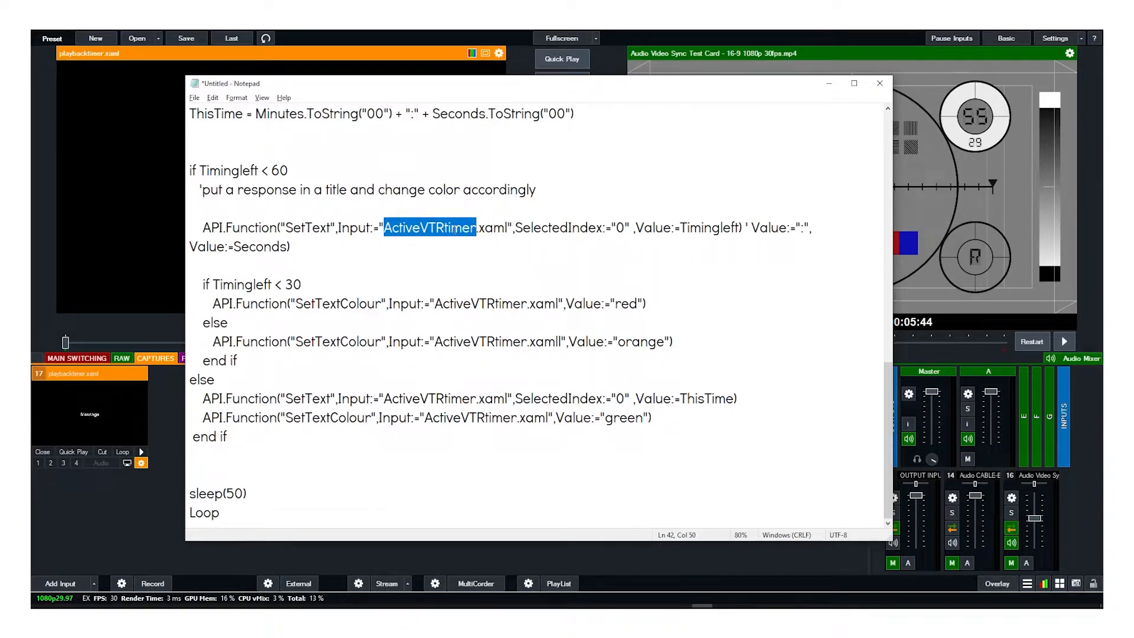
type("playbacktimer")
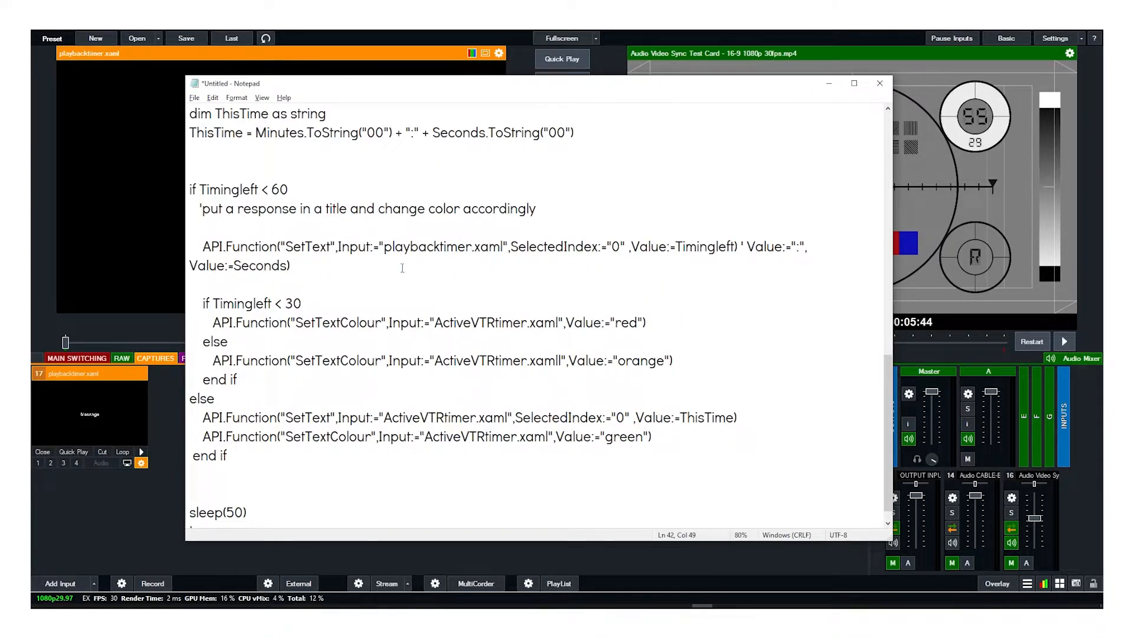
- Replace the ActiveVTRtimer input name with the copied playbacktimer.xam in the red SetTextColour call and with playbacktimer.xaml in the orange one
left_click_drag(385, 252, 501, 251)
key("ctrl+c")
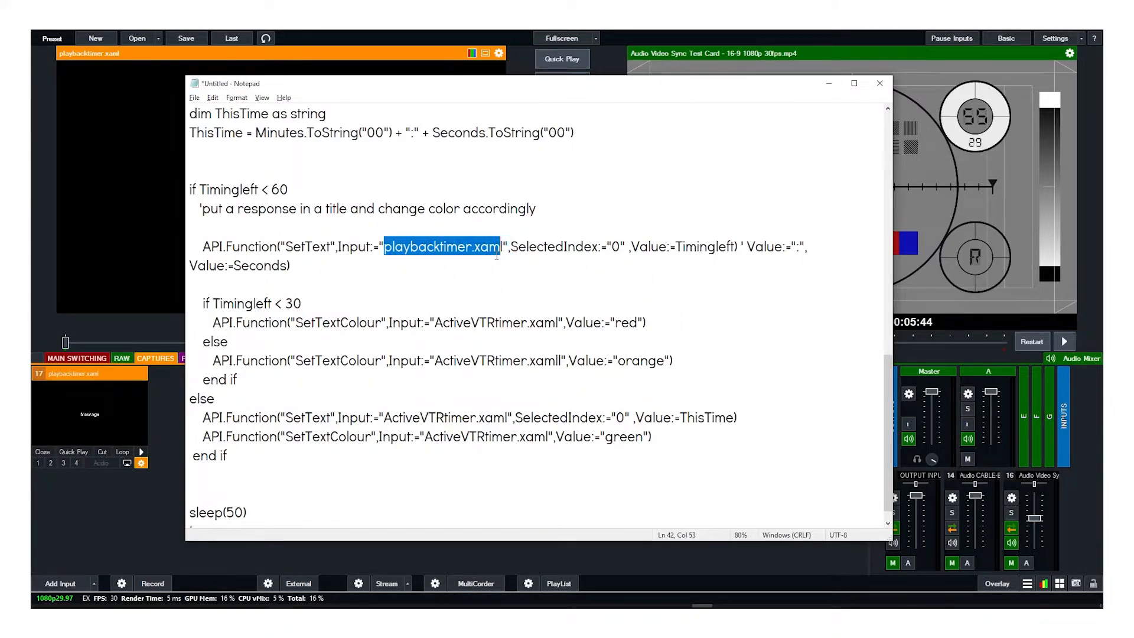
left_click(455, 322)
left_click_drag(436, 324, 560, 324)
key("ctrl+v")
left_click_drag(435, 363, 562, 363)
key("ctrl+v")
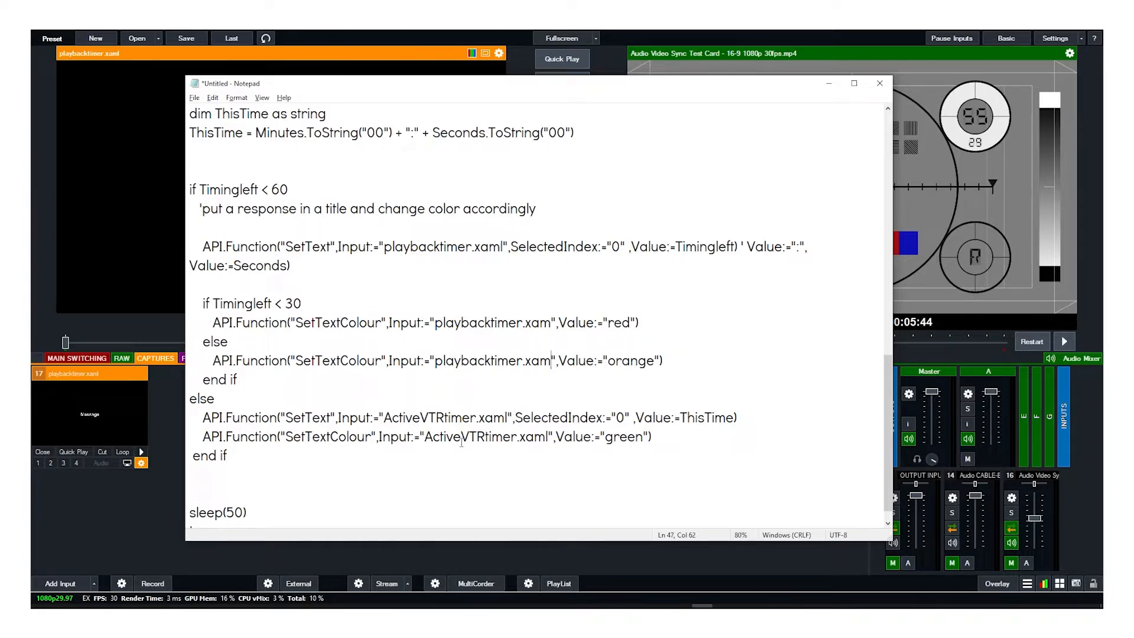
type("l")
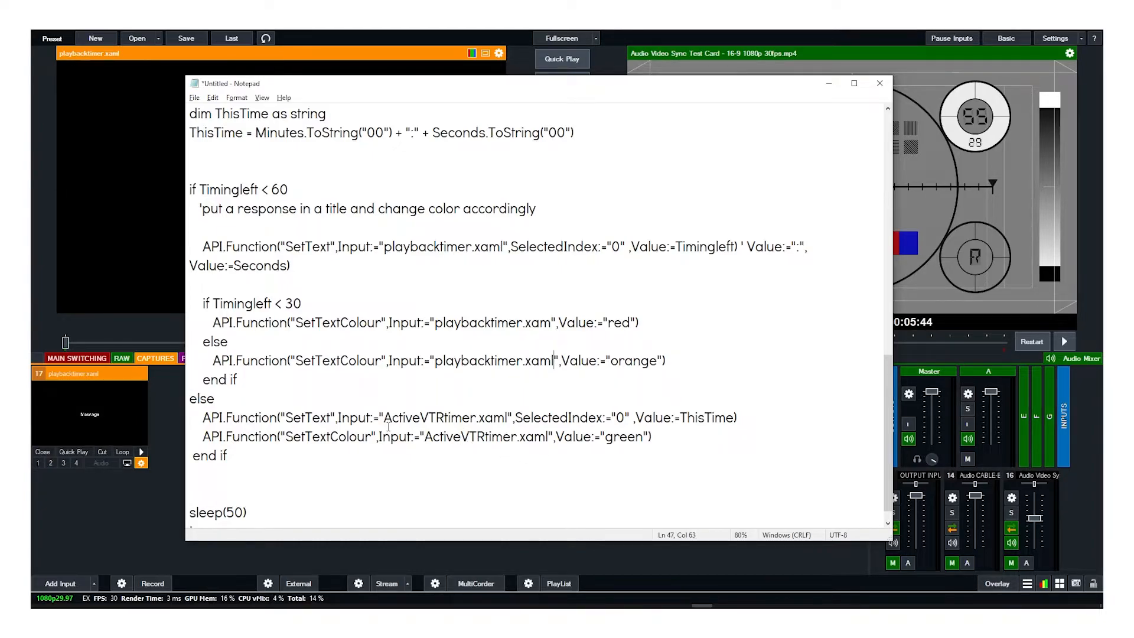
- Replace the ActiveVTRtimer input name with playbacktimer.xaml in the final SetText call and the green SetTextColour call
left_click_drag(384, 418, 515, 421)
key("ctrl+v")
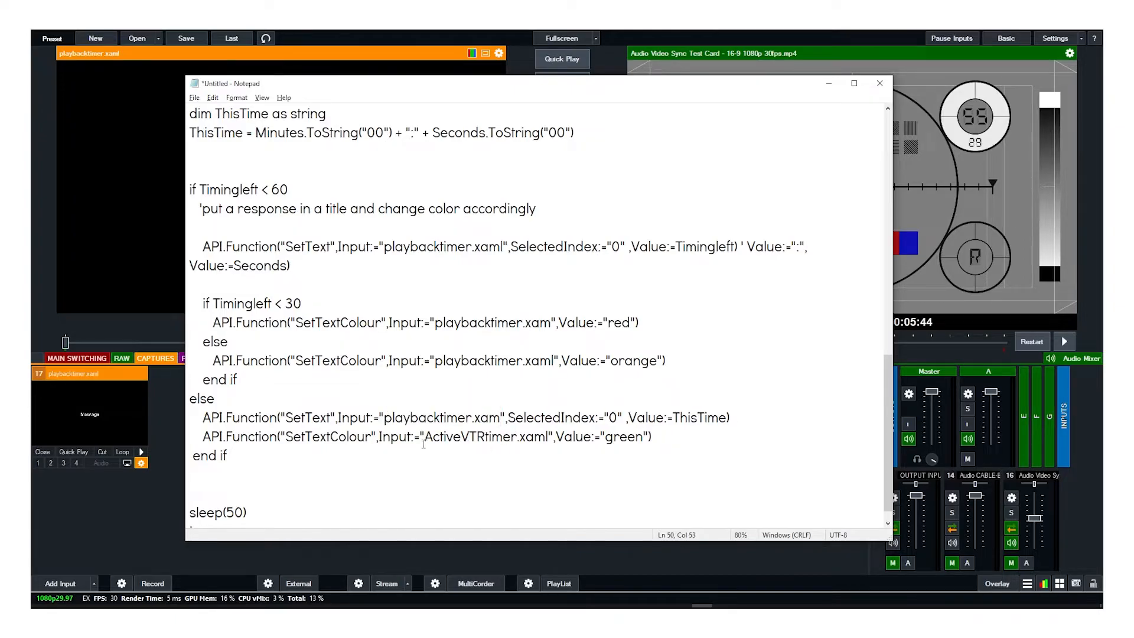
left_click_drag(428, 442, 547, 439)
key("ctrl+v")
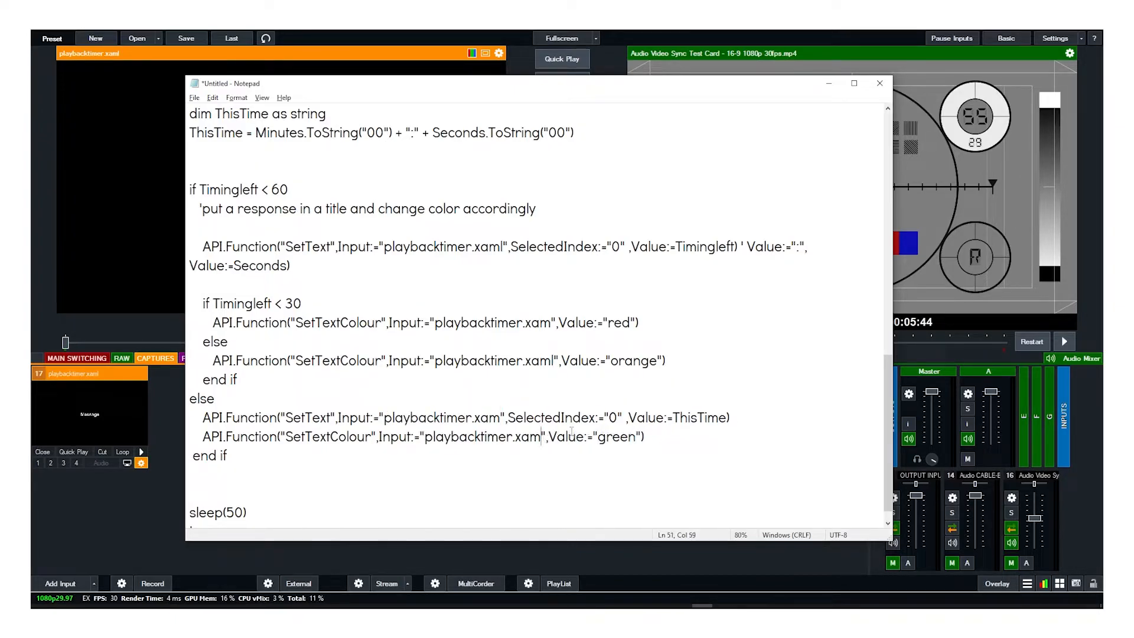
type("k")
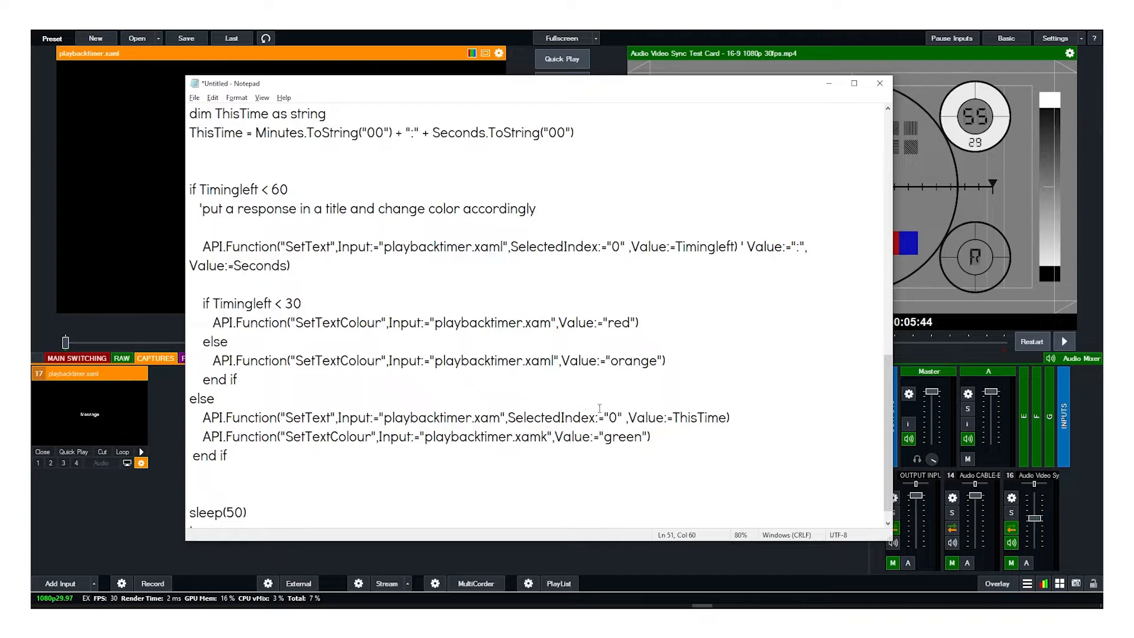
key("BackSpace")
type("l")
key("Up")
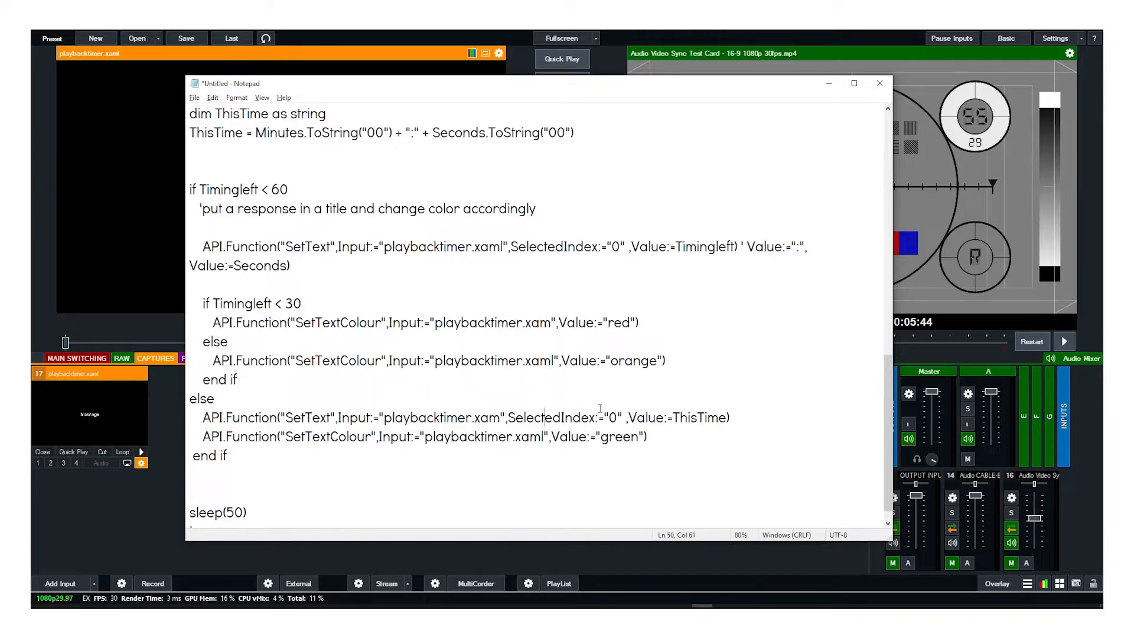
type("l")
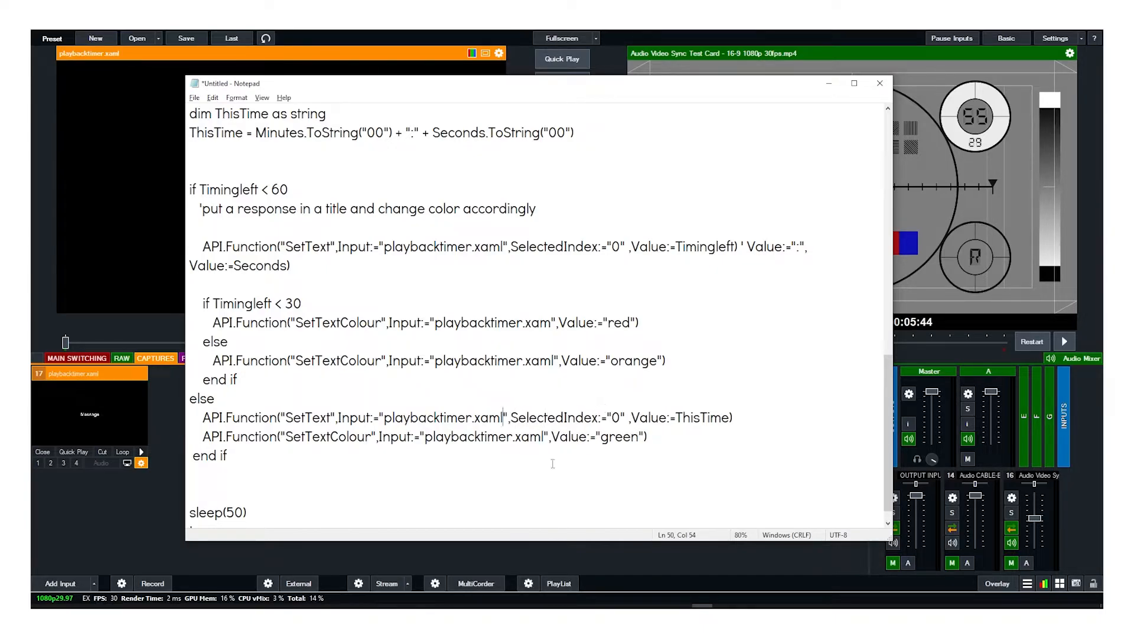
- Copy the entire timer script and switch to vMix to add a new script in its scripting settings
key("ctrl+a")
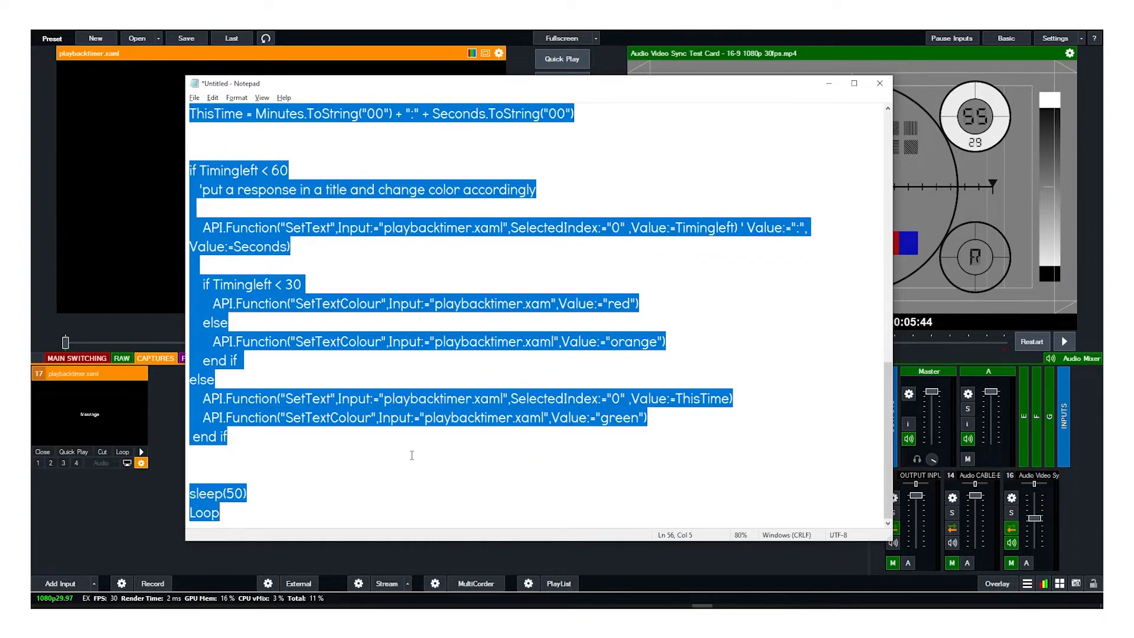
left_click(984, 120)
left_click(1050, 40)
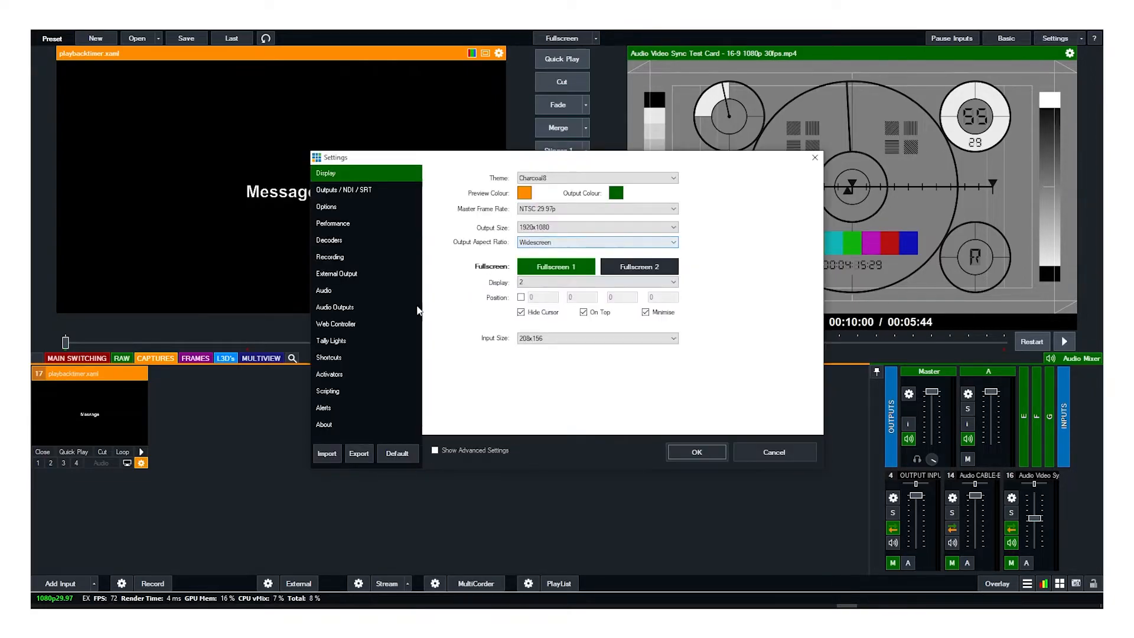
left_click(366, 395)
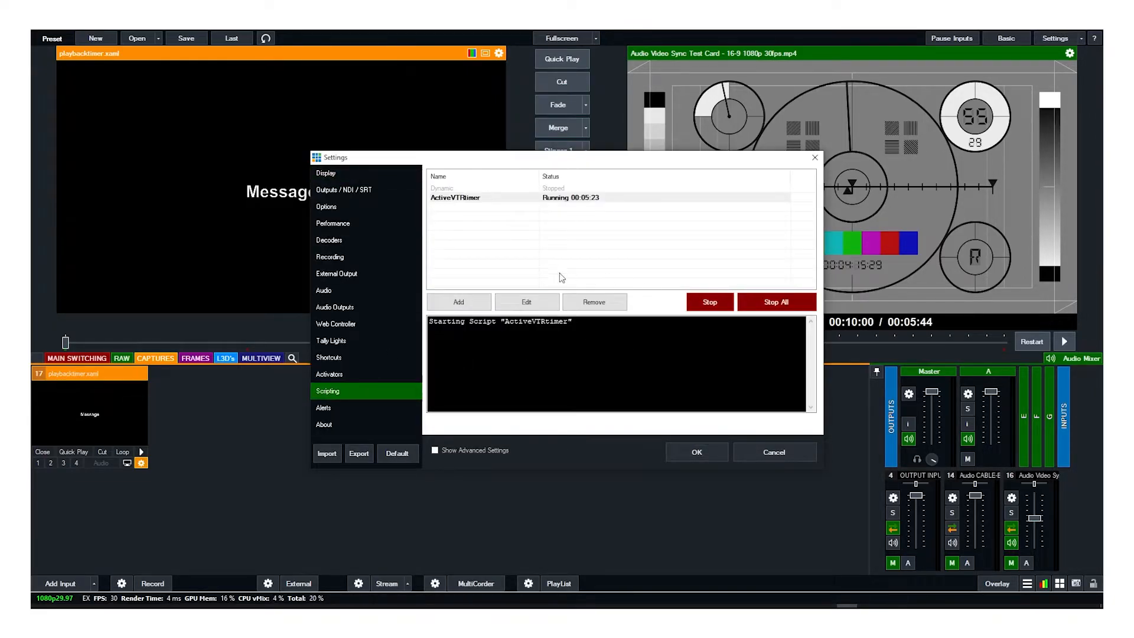
left_click(483, 305)
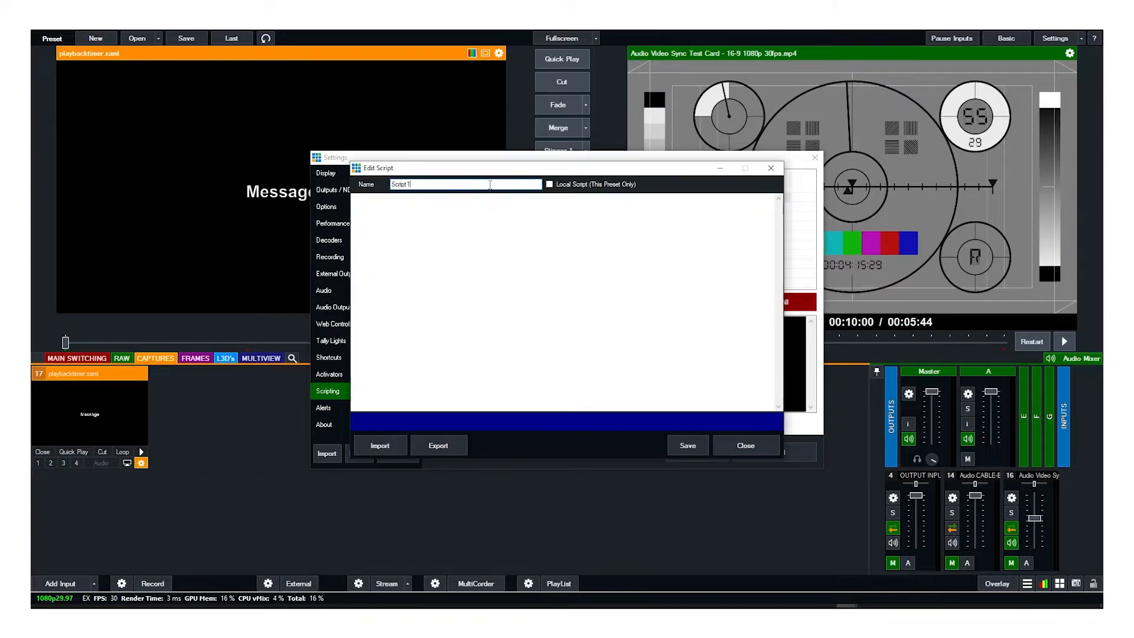
- Name the new script Playback Active Timer, paste in the copied timer code, and save and close it
double_click(509, 181)
type("Playback Active Timer")
left_click(501, 262)
key("ctrl+v")
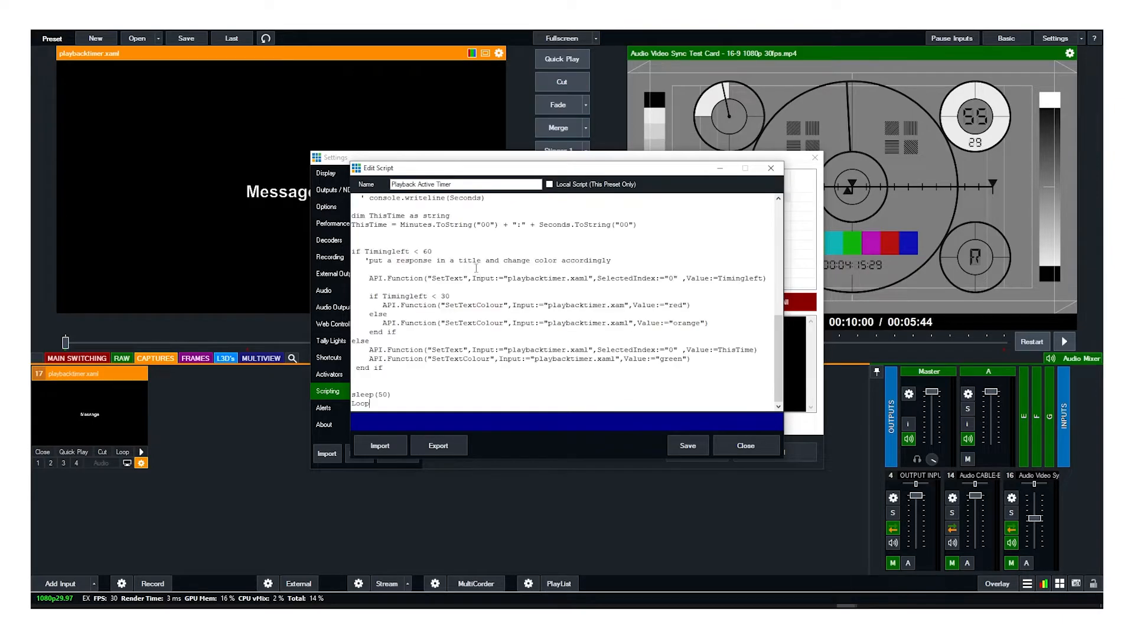
left_click(687, 445)
left_click(737, 445)
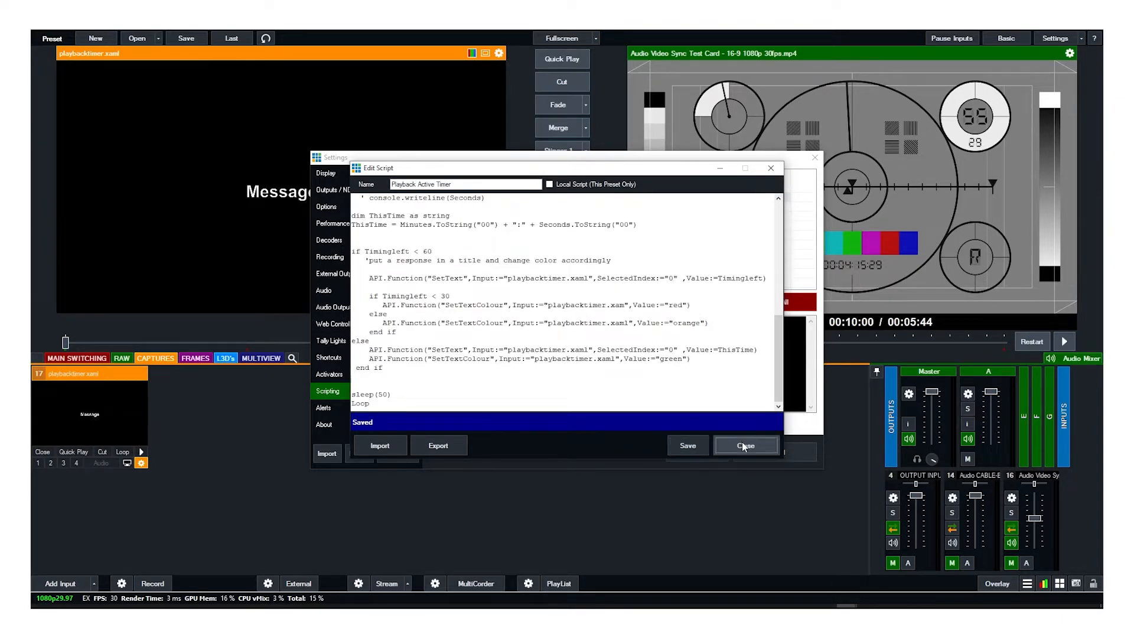
- Run the Playback Active Timer script in place of ActiveVTRtimer, accept the settings, and play the test card video in the output
left_click(708, 302)
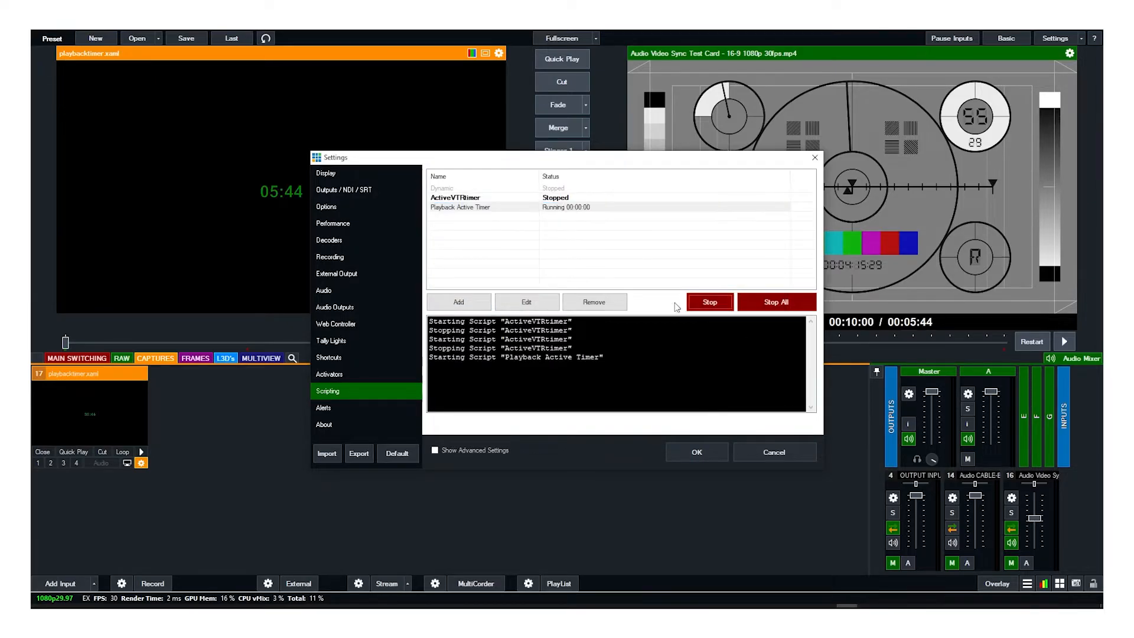
left_click_drag(427, 158, 602, 147)
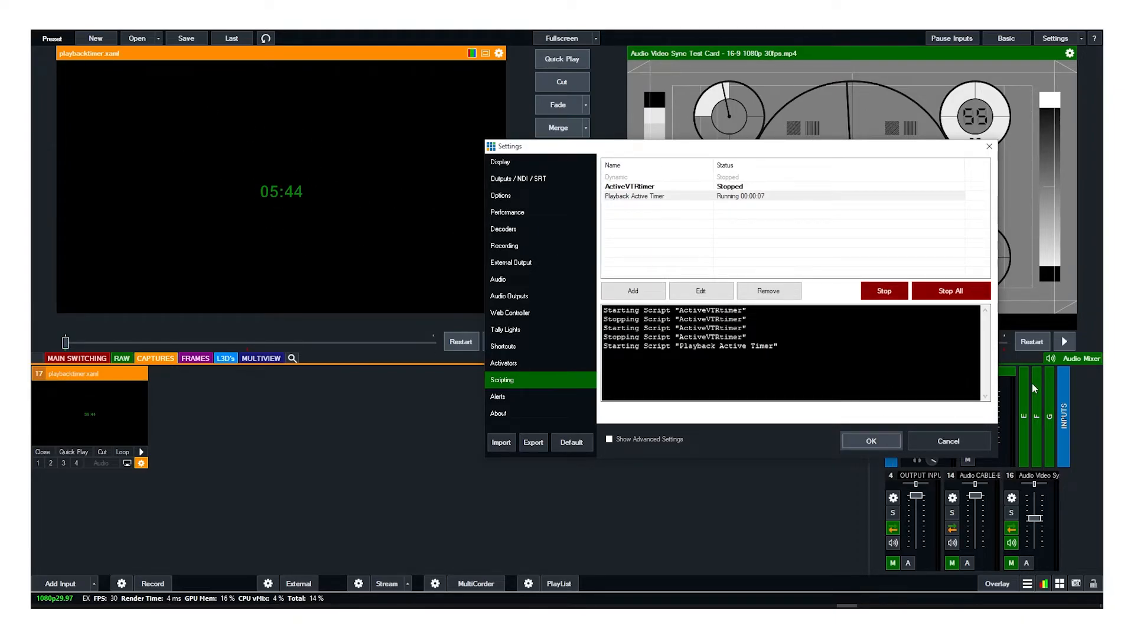
left_click(877, 446)
left_click(1065, 342)
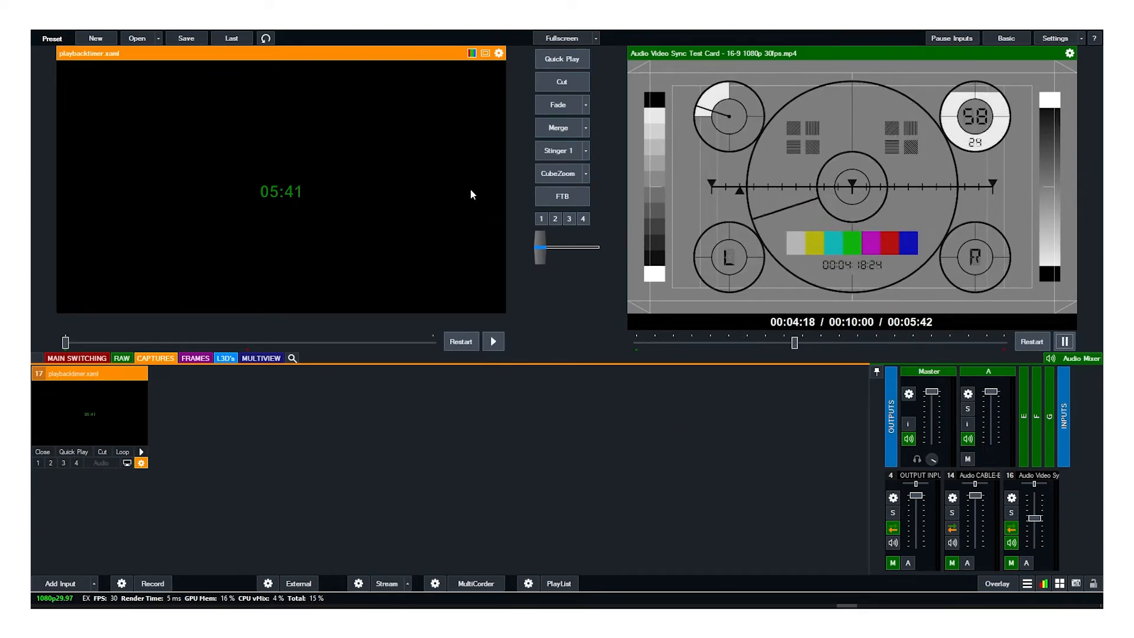
- Enlarge the Message text of the playbacktimer.xaml title in the title editor and close the editor
right_click(114, 397)
left_click(133, 402)
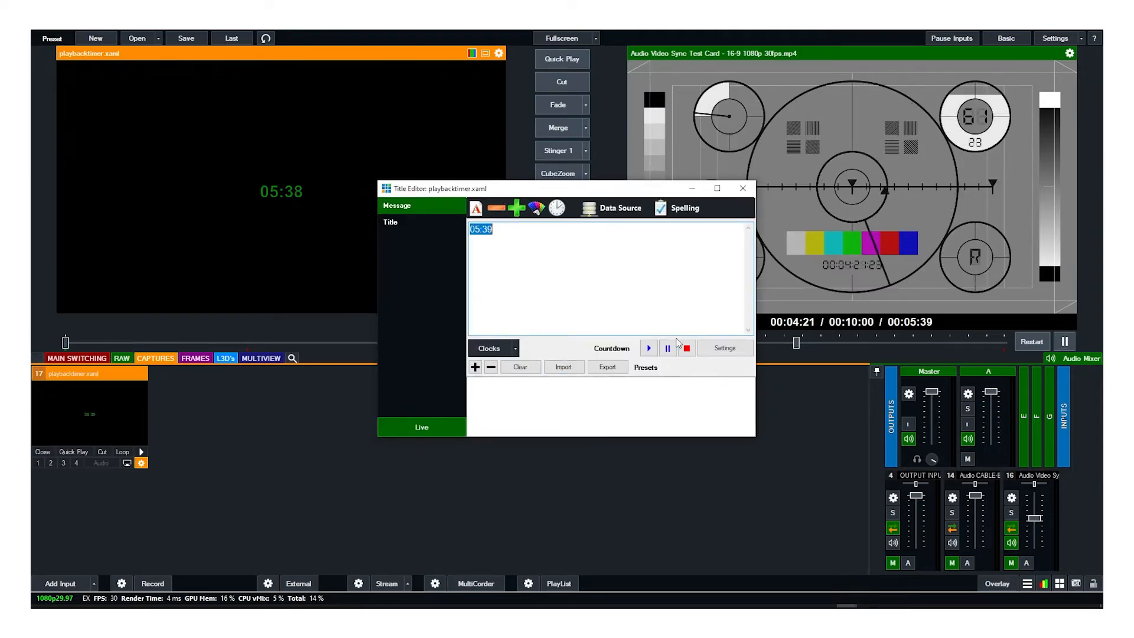
left_click(516, 208)
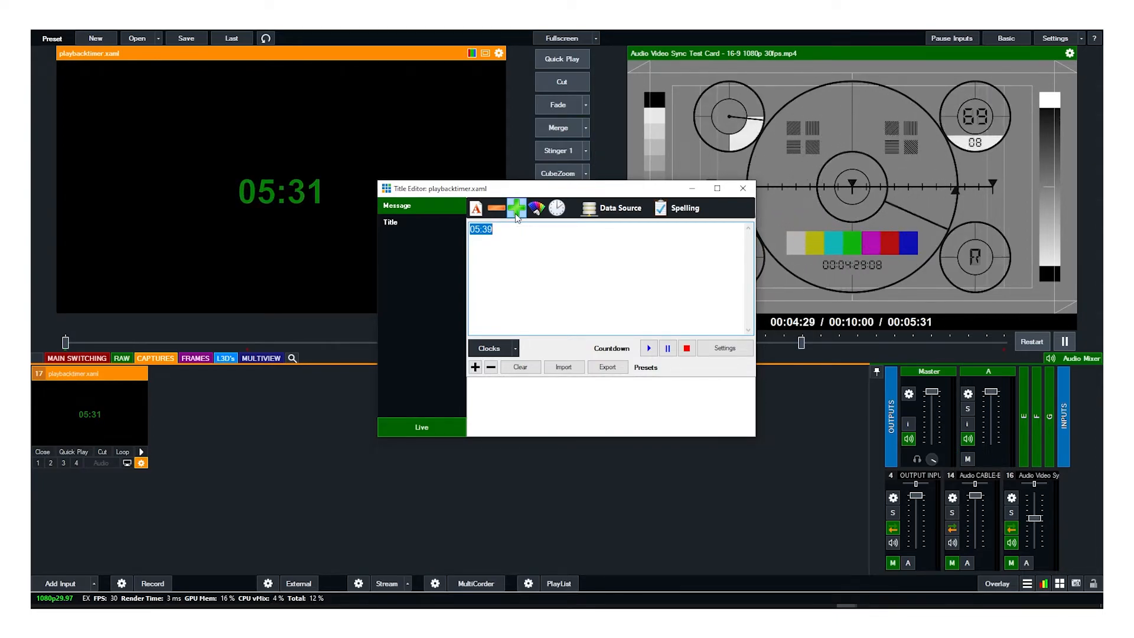
left_click(742, 188)
- Preview the MULTIVIEW input and examine its timers in an enlarged view before closing that view
left_click(261, 358)
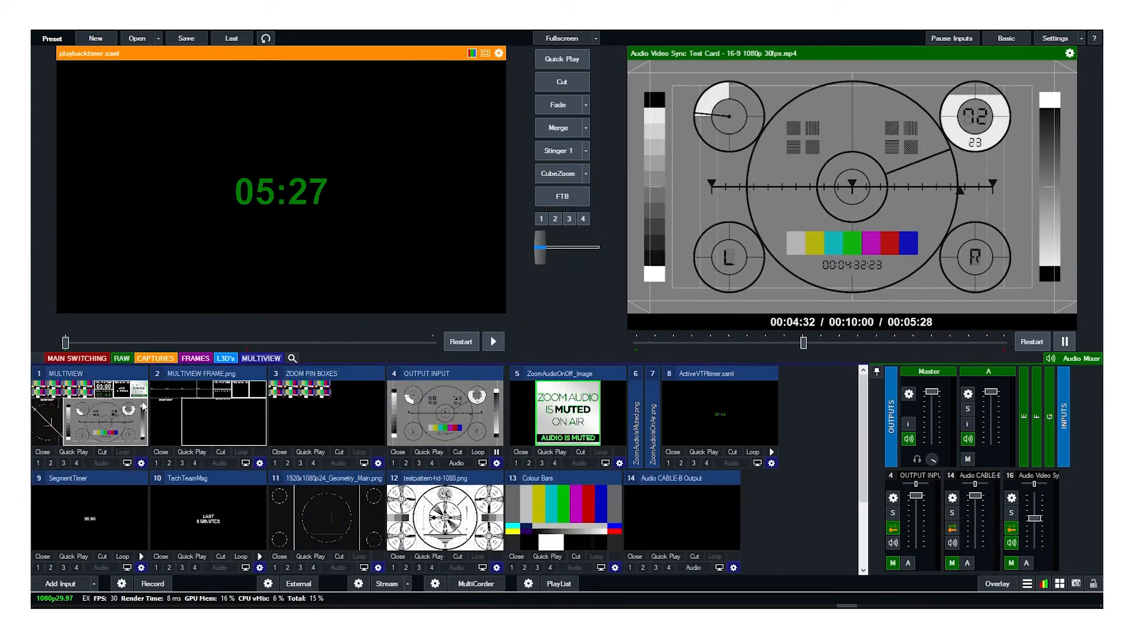
left_click(131, 414)
left_click(127, 463)
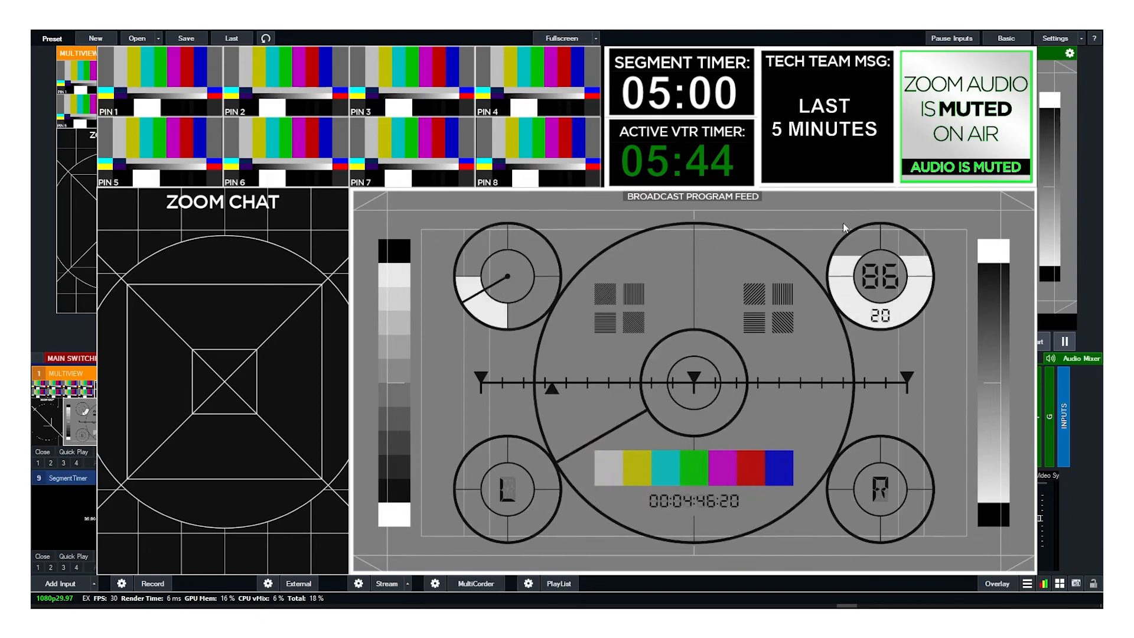
left_click(877, 187)
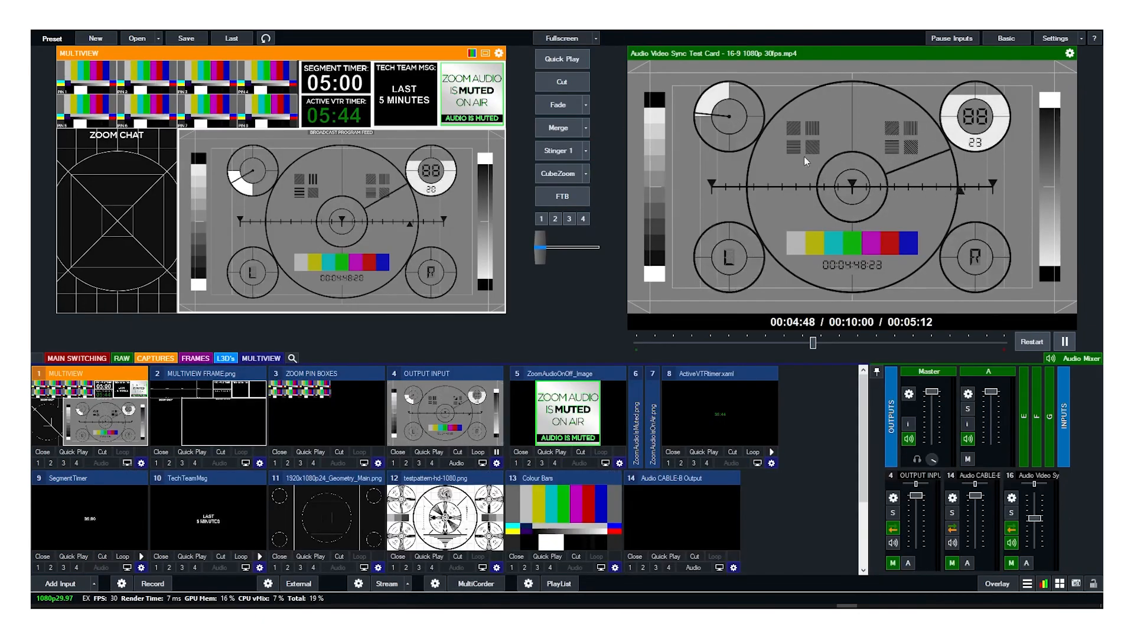